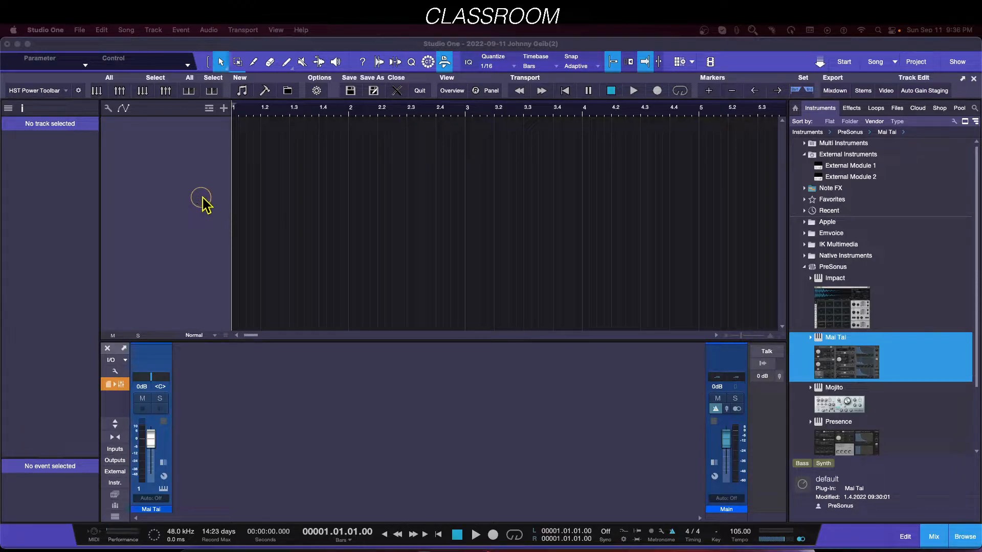
Step: Add an Impact instrument track to the empty song from the instrument browser
click(108, 108)
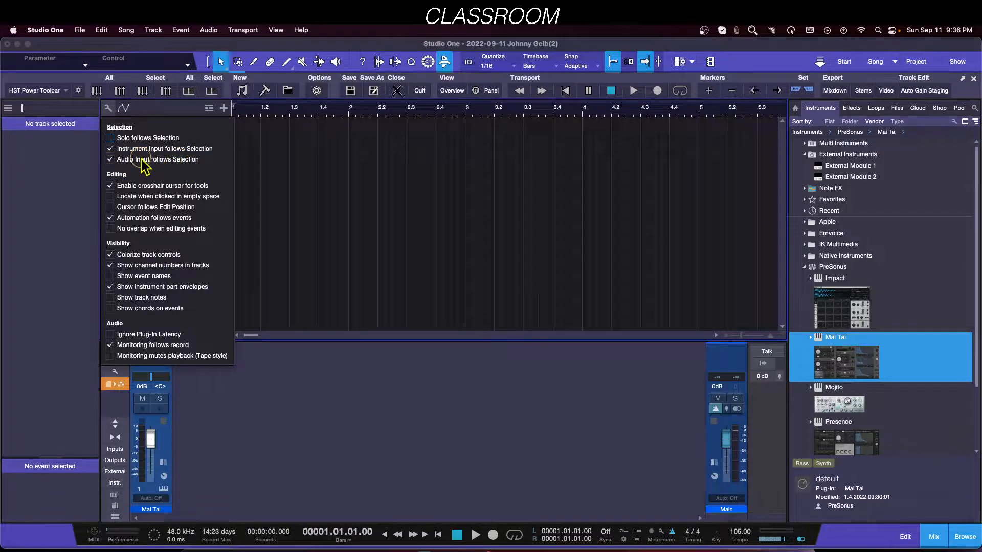
click(322, 394)
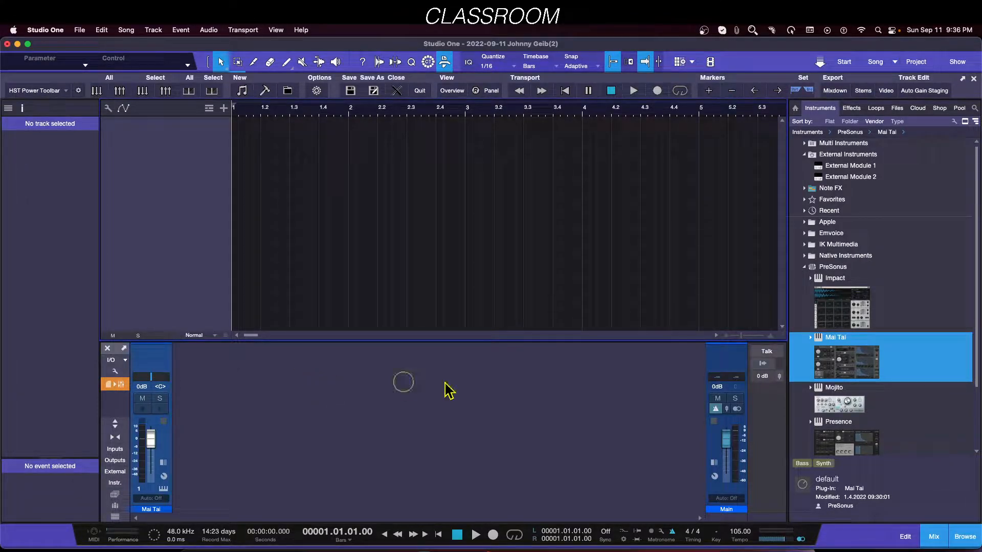
drag(833, 307, 340, 247)
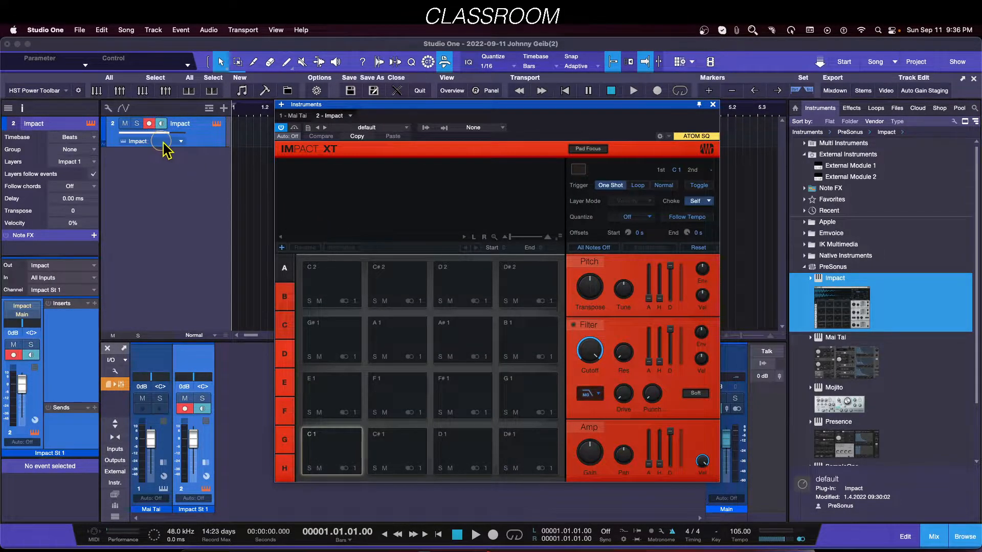
Step: Set the Impact track's instrument input to None, close its editor window, and disarm the track's recording
click(208, 142)
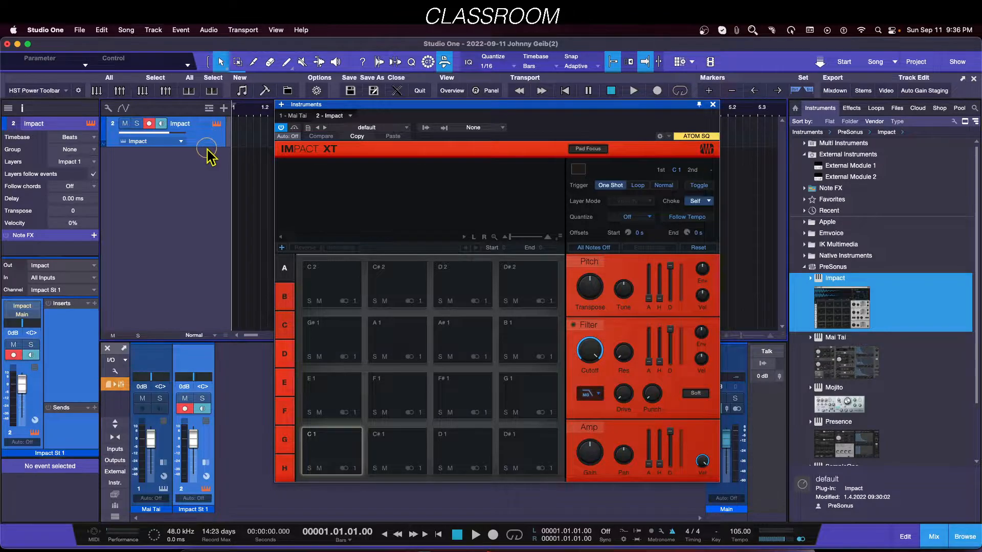
drag(207, 148, 201, 179)
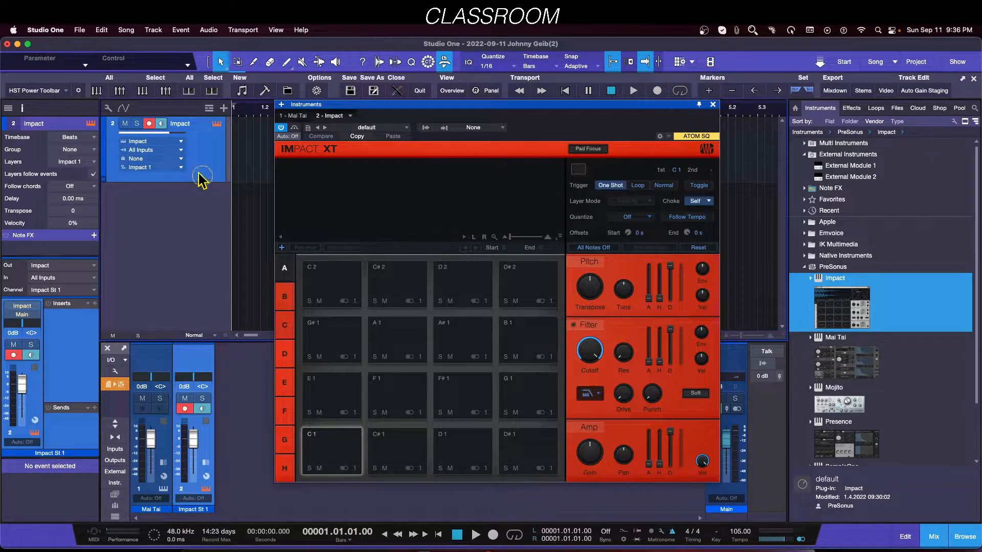
click(163, 150)
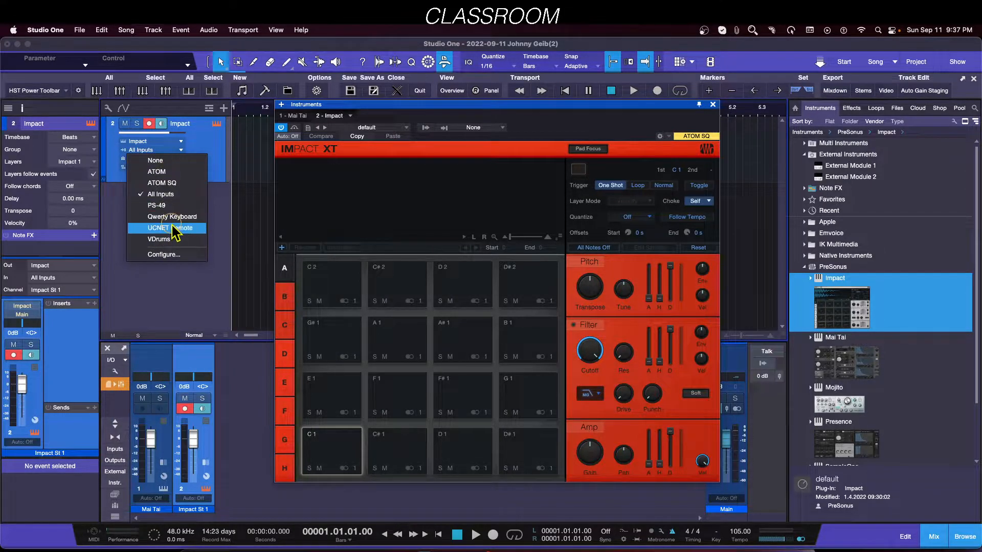
click(155, 161)
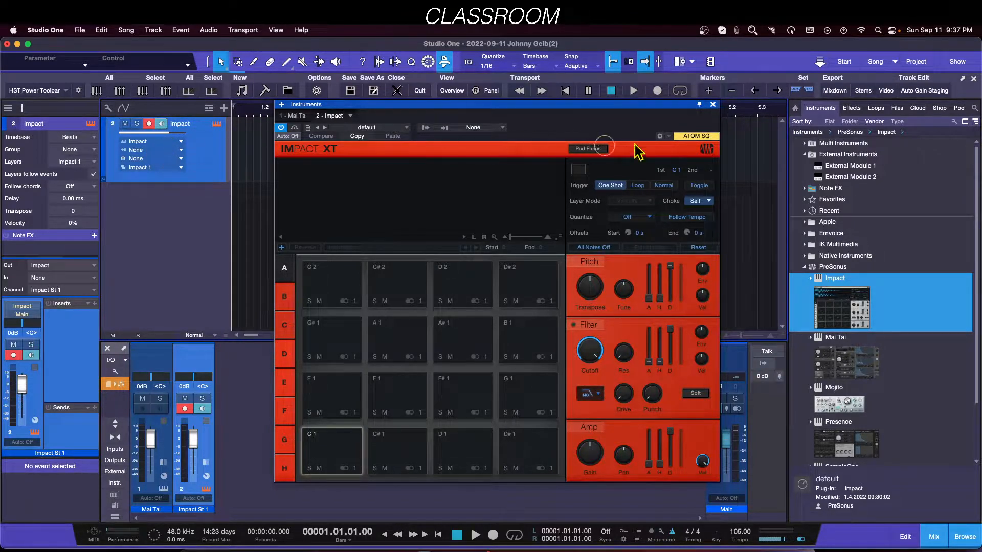
click(712, 104)
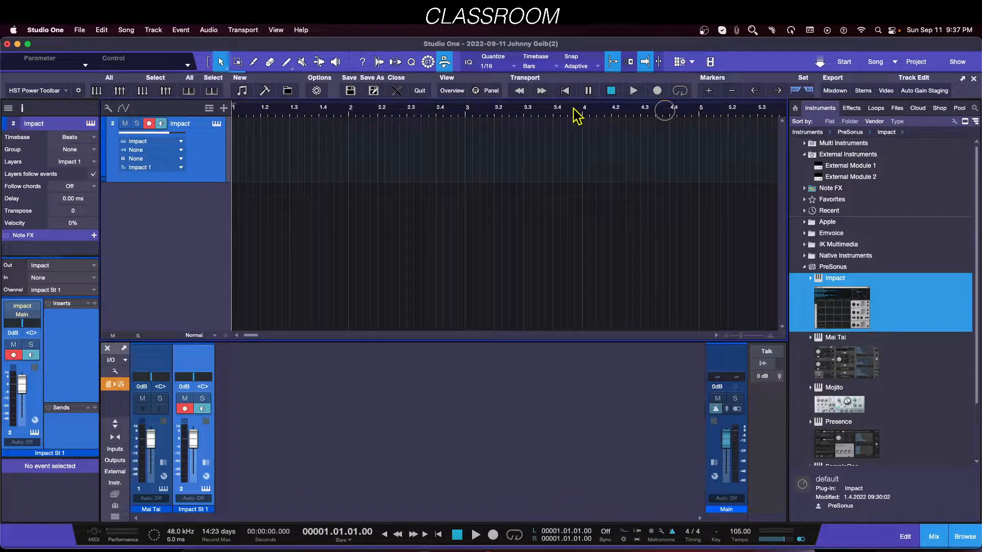
click(149, 123)
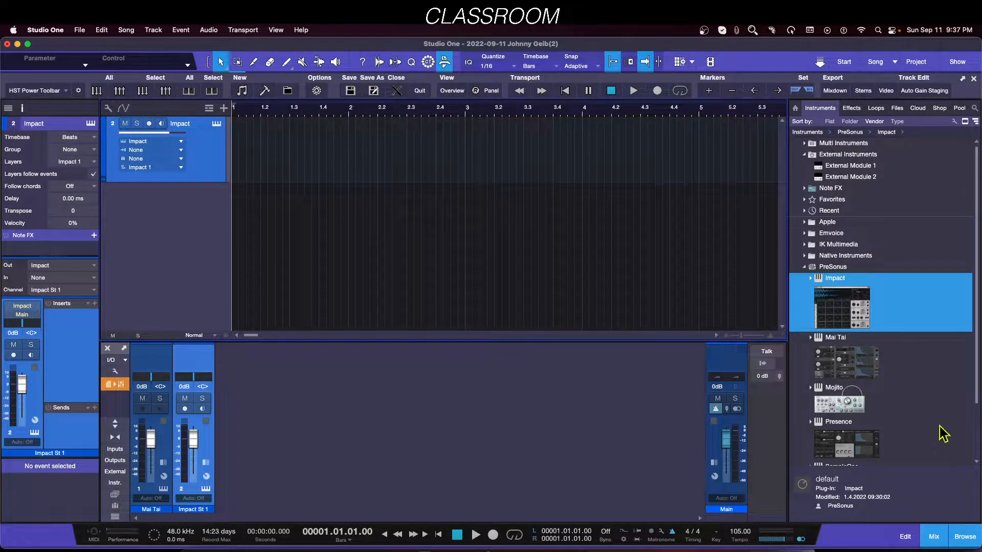
Step: Add a Mai Tai instrument track from the browser and record-enable it
drag(861, 378, 171, 242)
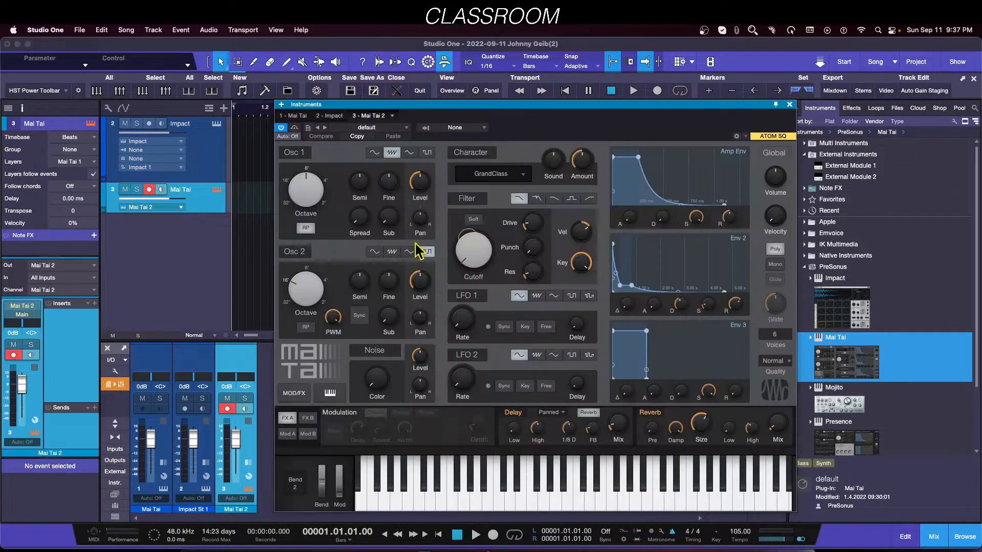
click(149, 190)
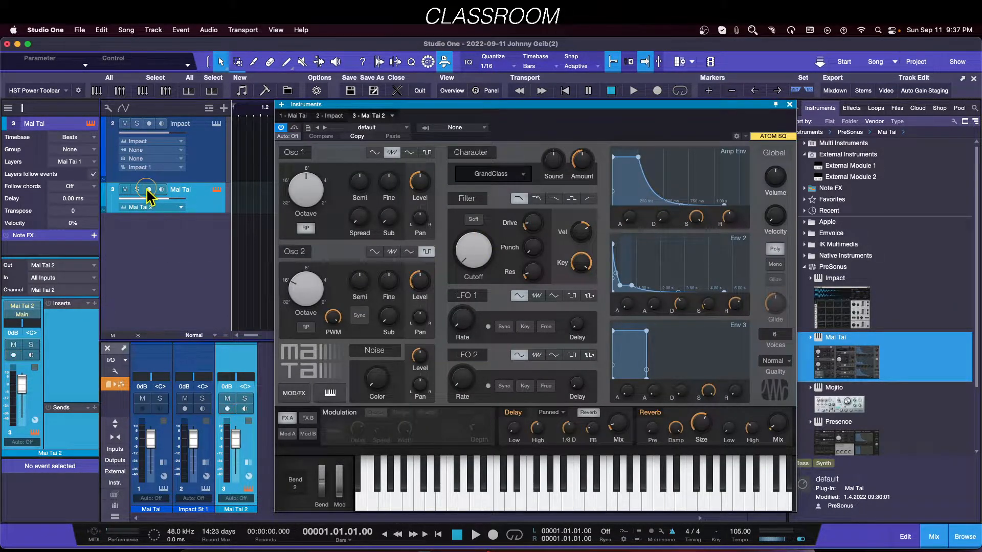
Step: Add a Presence instrument track from the browser and record-enable it
drag(839, 428, 162, 246)
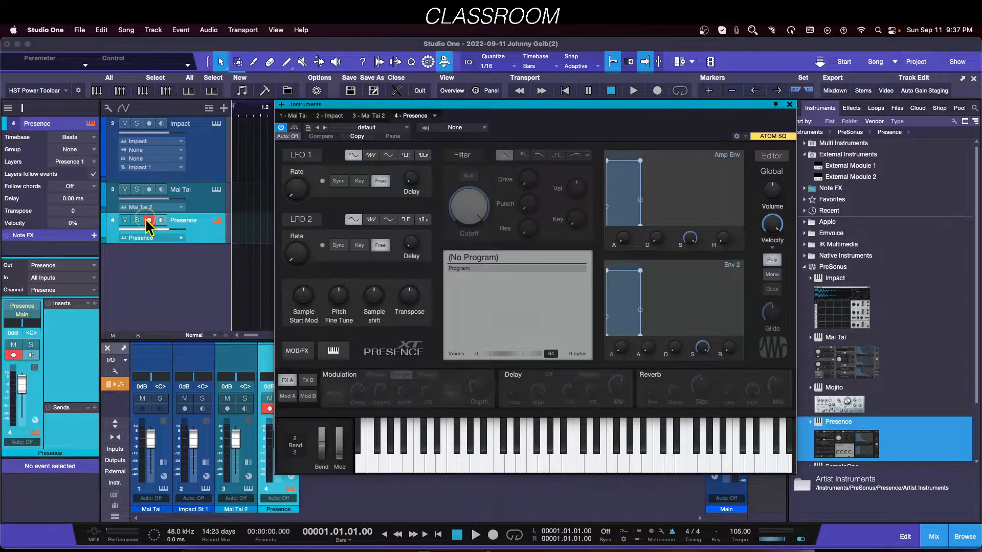
click(148, 219)
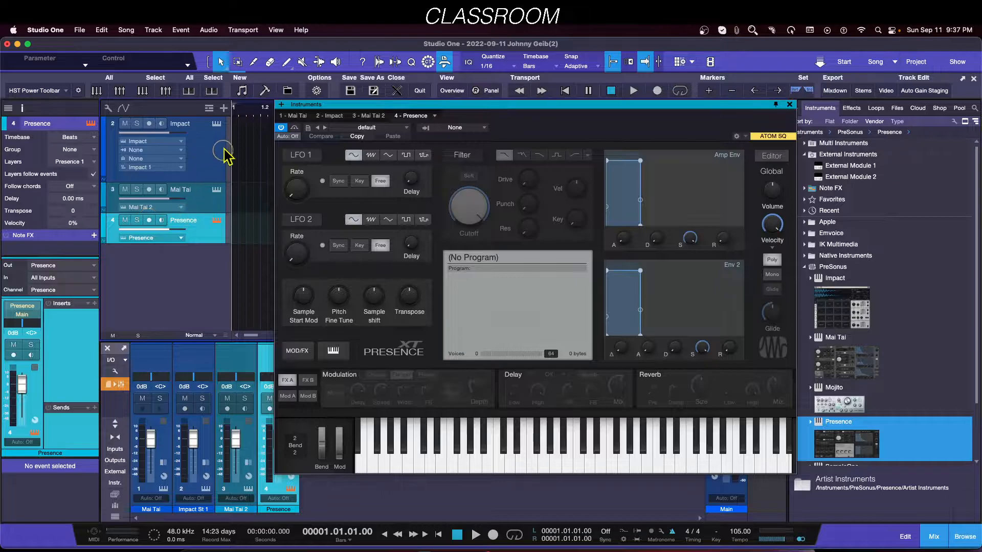
Step: Select the Impact, Mai Tai and Presence tracks in turn to switch which instrument is armed
drag(225, 336, 225, 362)
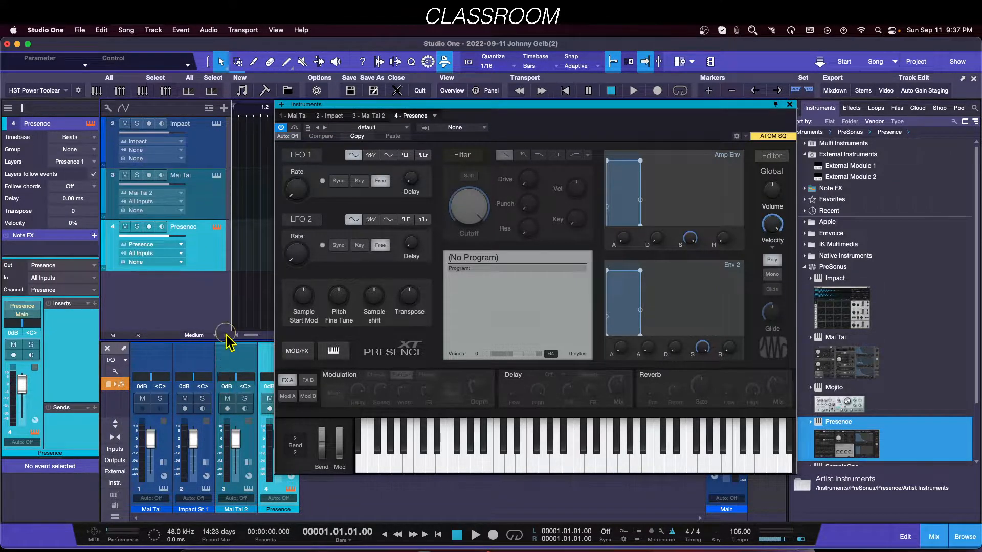
click(213, 159)
click(203, 189)
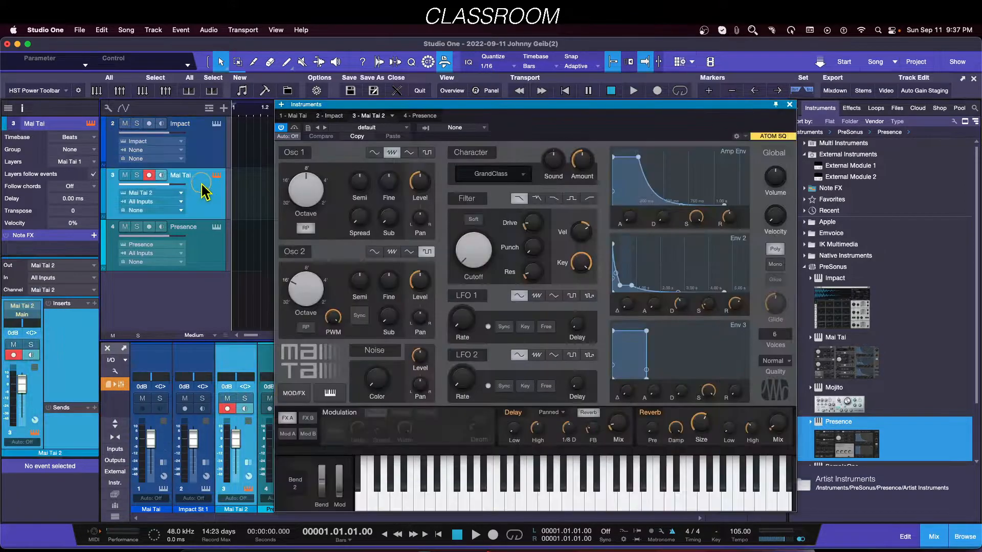
click(202, 244)
click(203, 157)
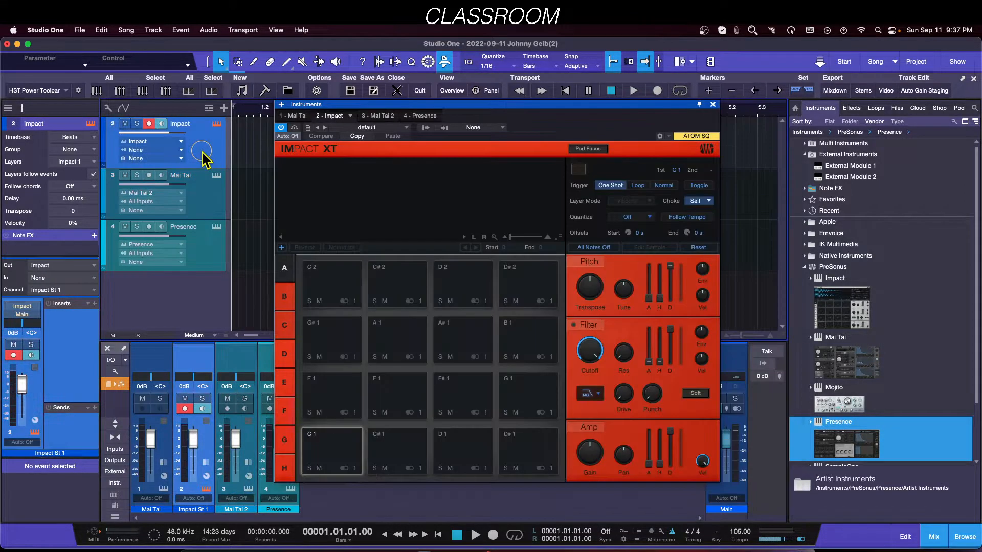
click(204, 199)
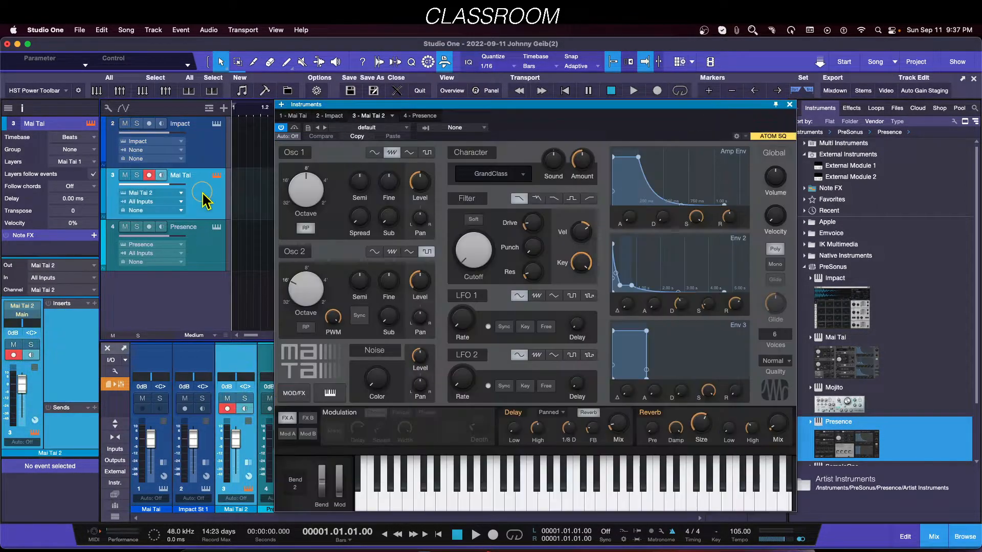
click(208, 251)
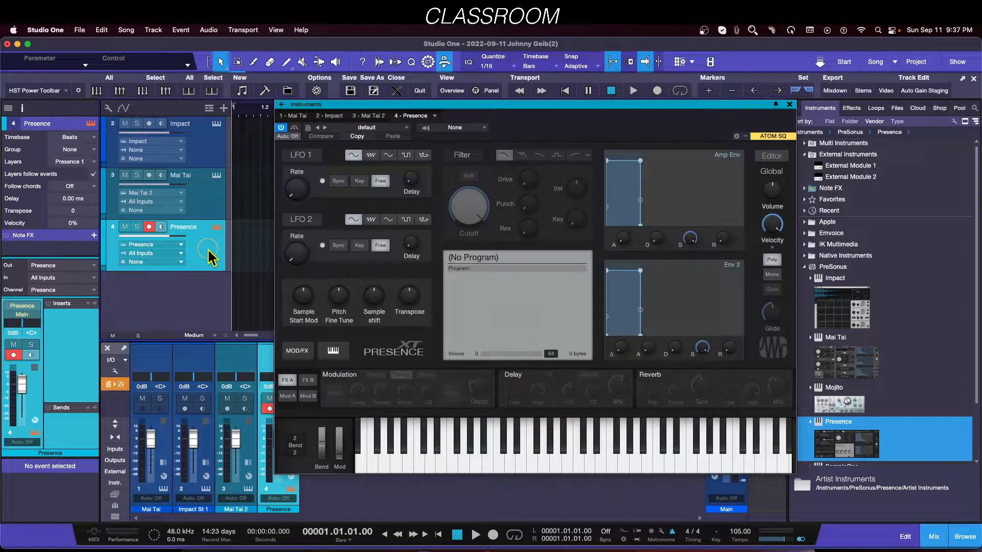
click(203, 157)
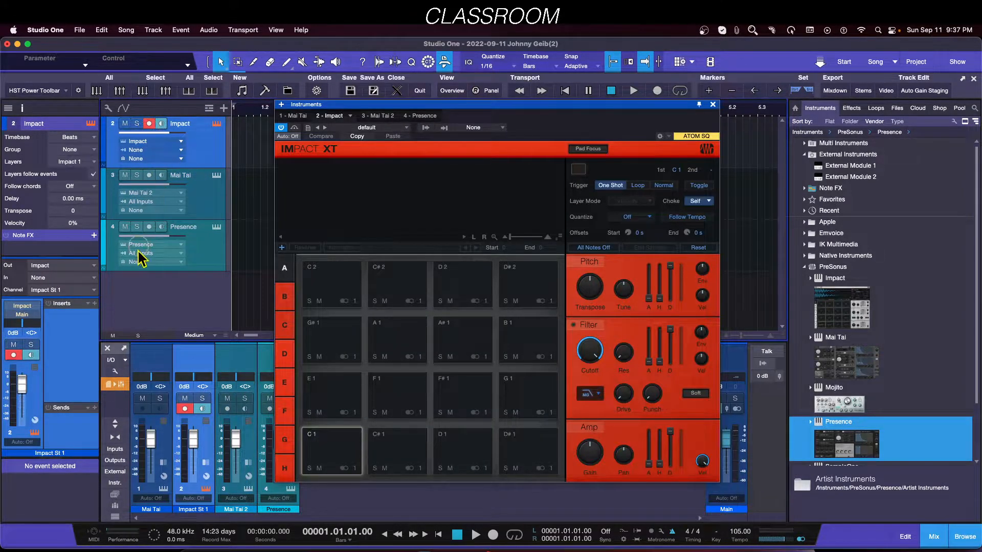
Step: Record-enable the Presence track alongside Impact and select the three tracks in turn again
click(149, 227)
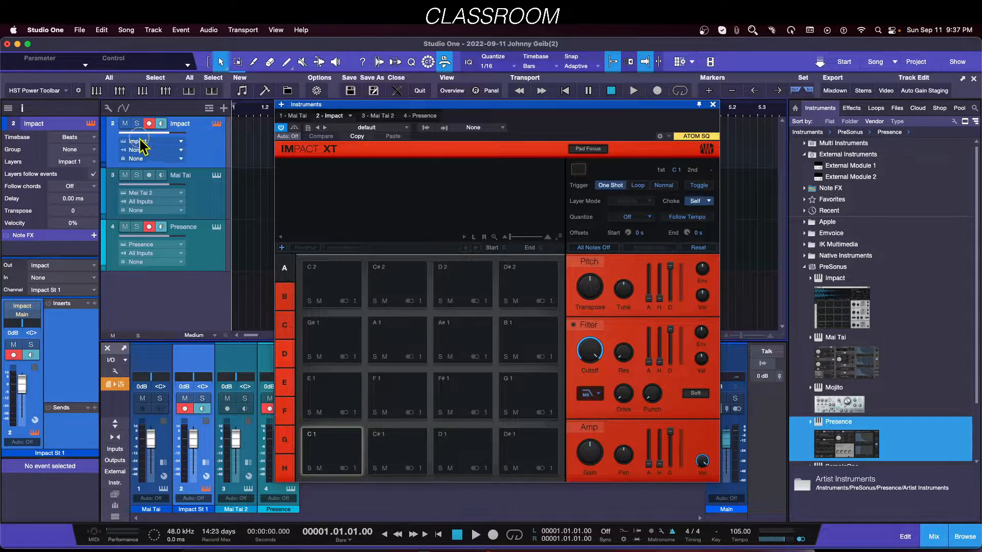
click(124, 126)
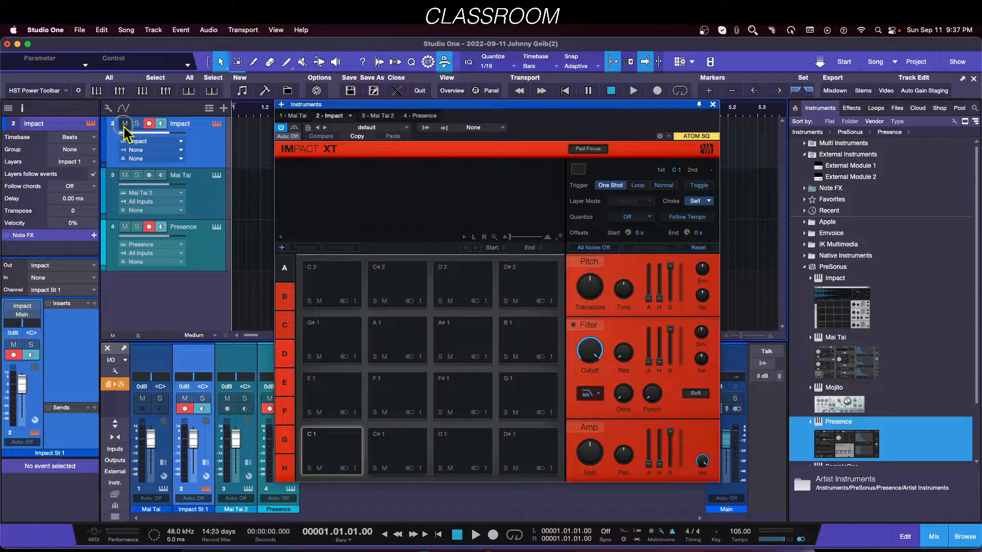
click(210, 203)
click(204, 236)
click(207, 145)
click(203, 198)
click(202, 160)
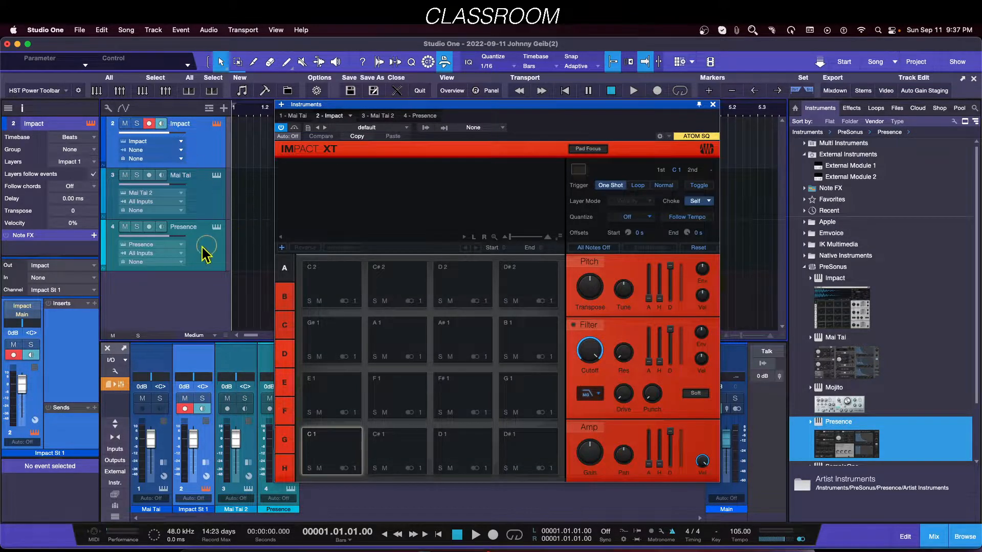
click(149, 226)
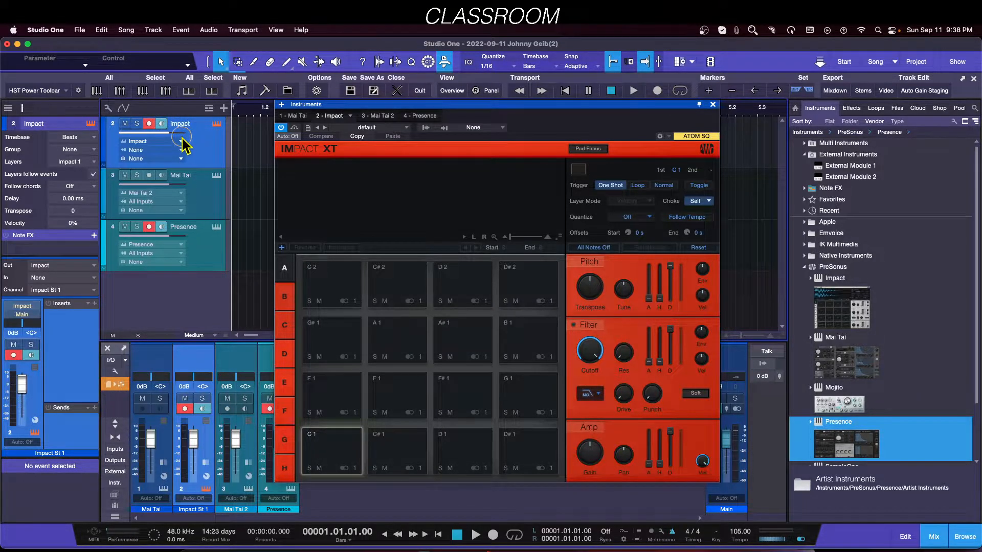
Step: Turn off Instrument Input follows Selection in the track list options and select the Mai Tai track
click(108, 109)
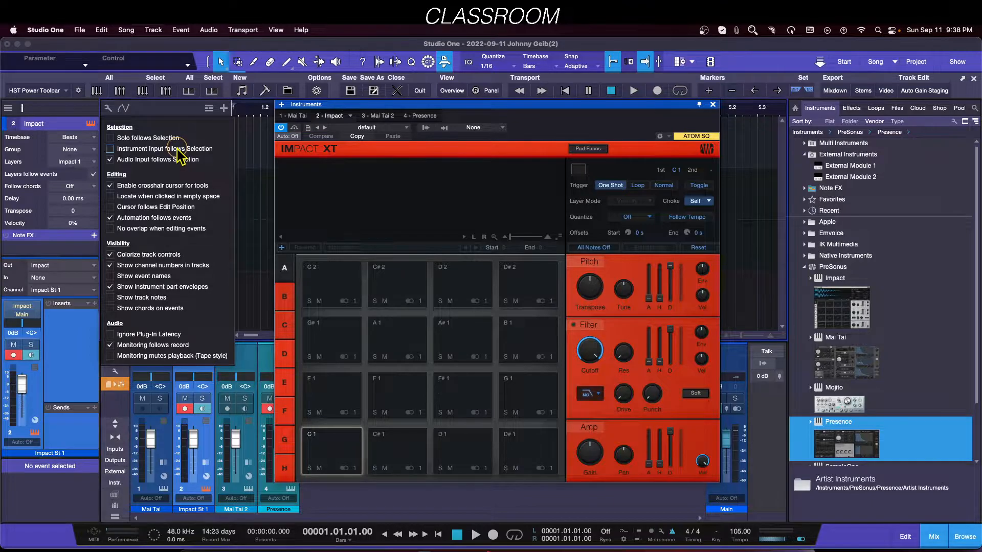
click(207, 210)
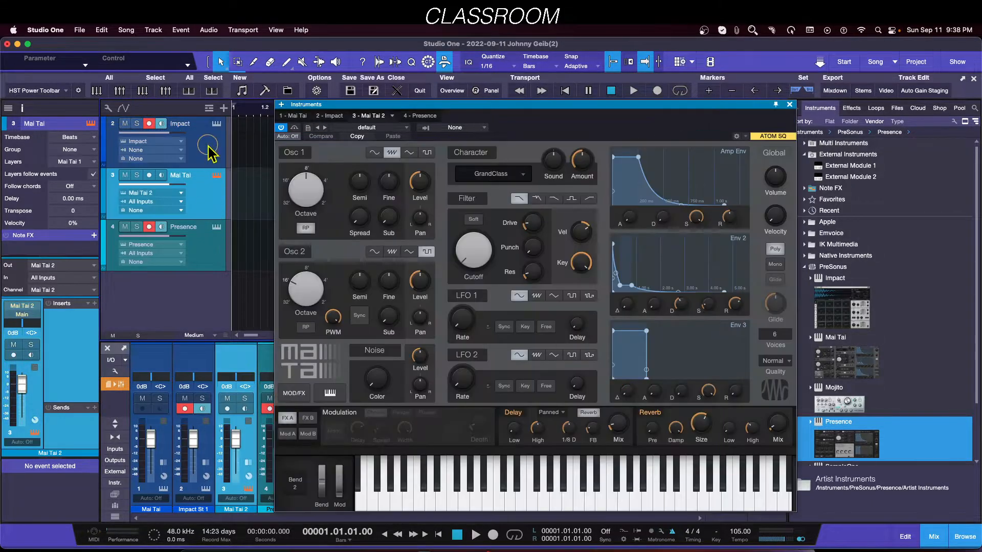
Step: Select tracks in turn and toggle record arming on the Mai Tai and Presence tracks
click(215, 243)
click(200, 191)
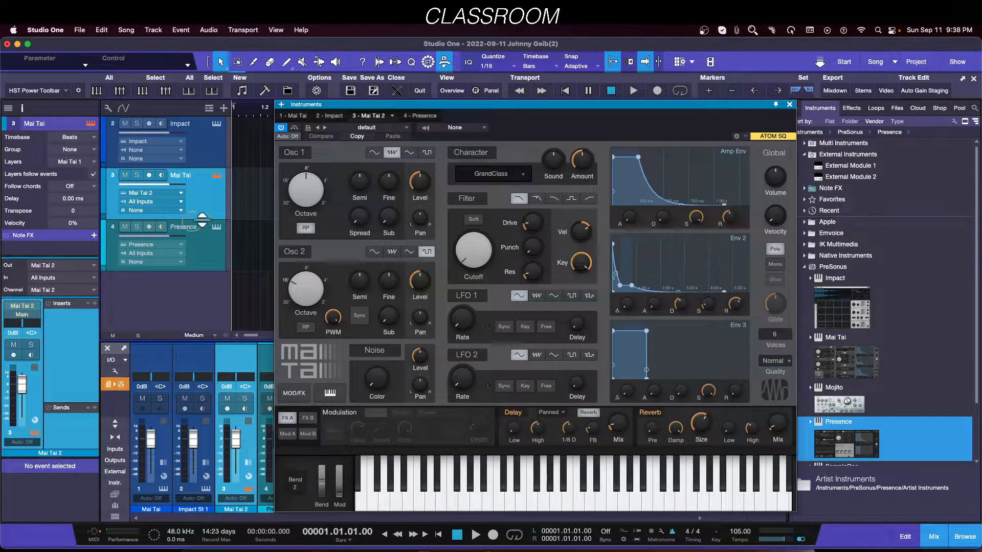
click(149, 175)
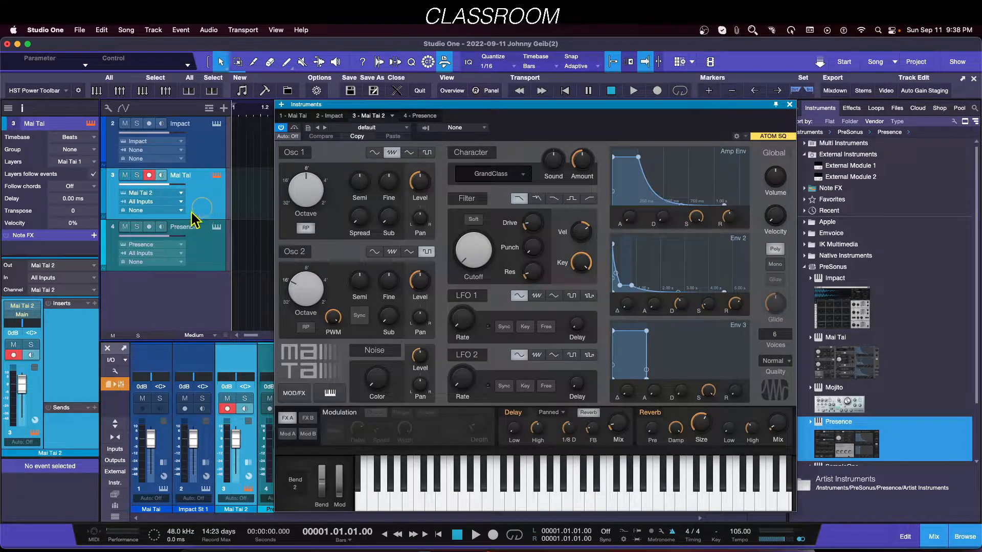
click(149, 175)
click(149, 227)
click(204, 260)
click(208, 202)
click(203, 163)
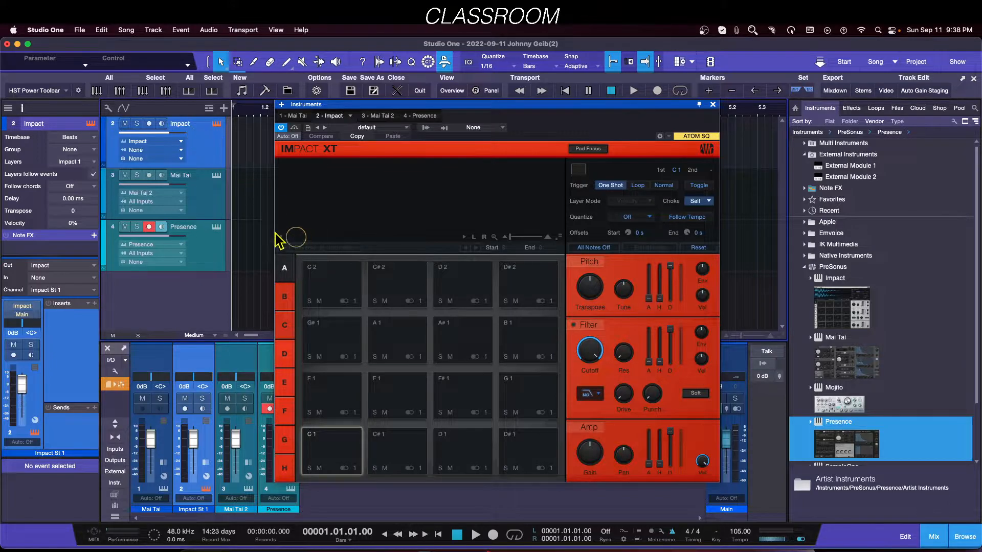
click(214, 201)
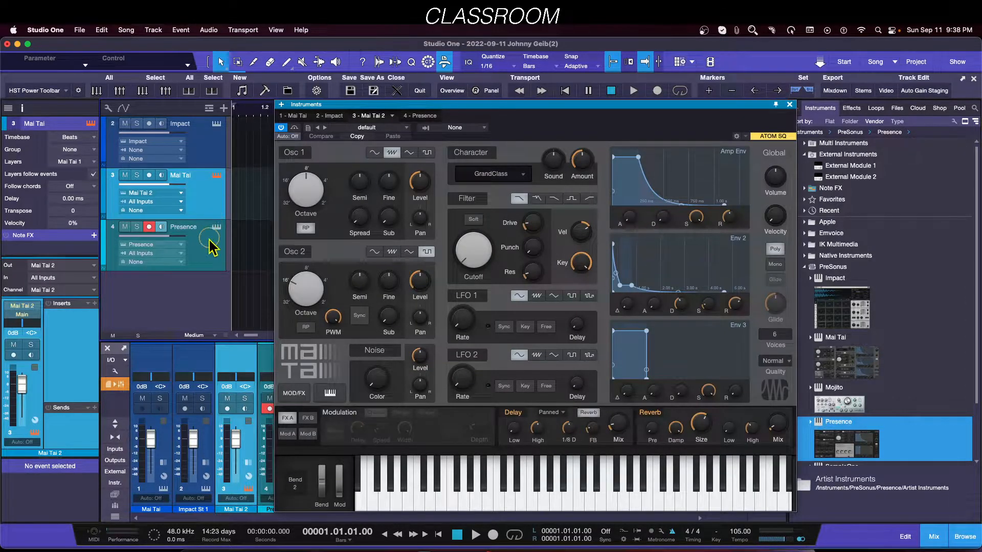
Step: Turn on Instrument Input follows Selection, then select the Impact, Mai Tai and Presence tracks in turn
click(108, 108)
click(110, 148)
click(244, 214)
click(205, 158)
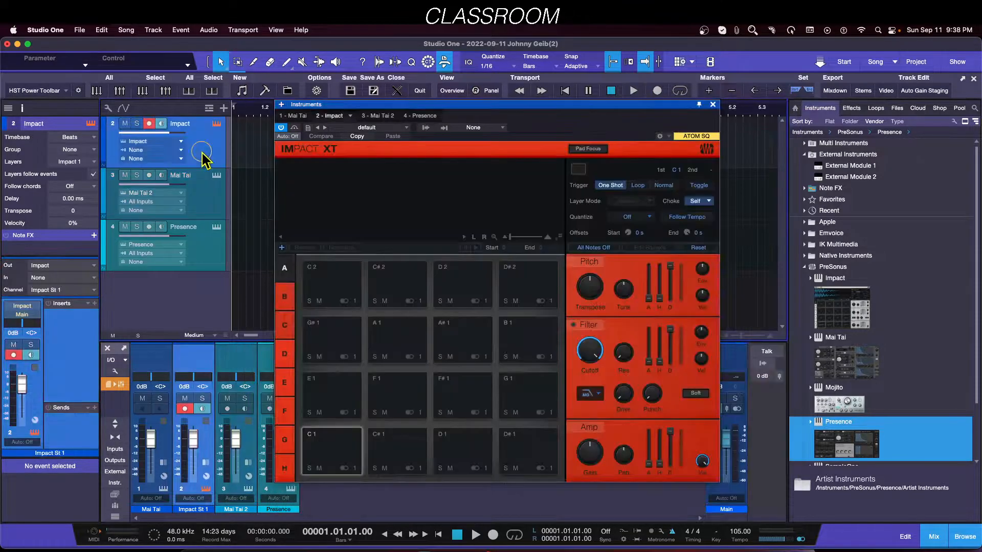
click(209, 207)
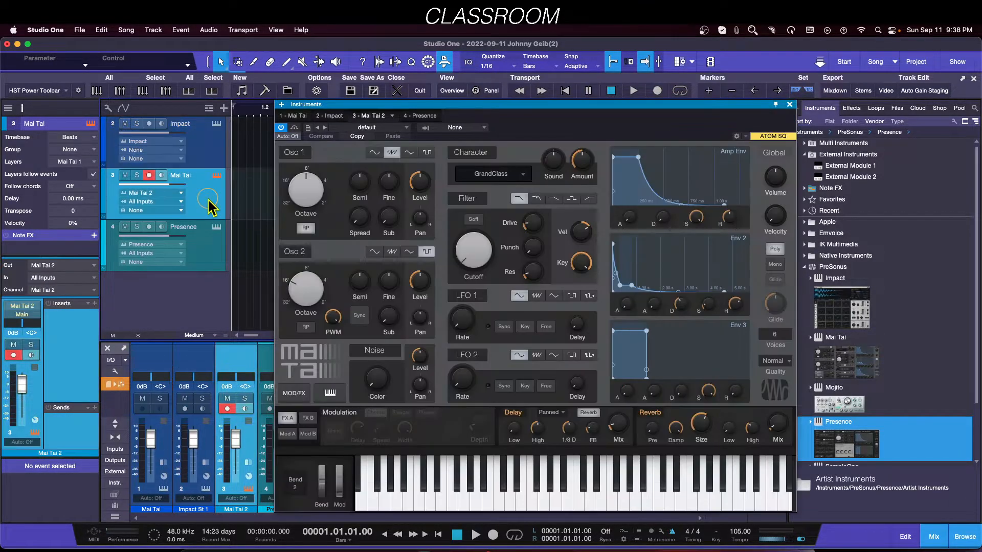
click(214, 253)
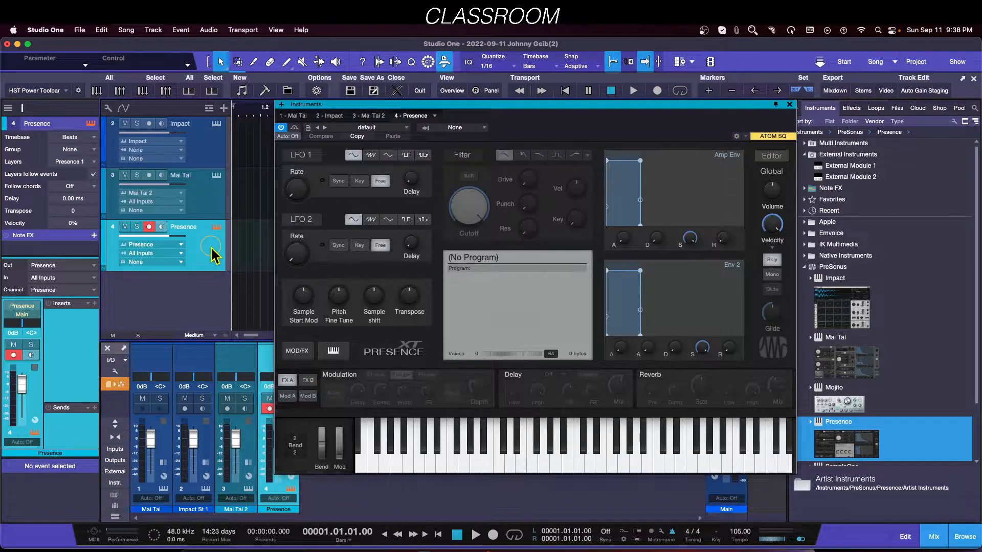
Step: Examine the track list's selection options
click(107, 109)
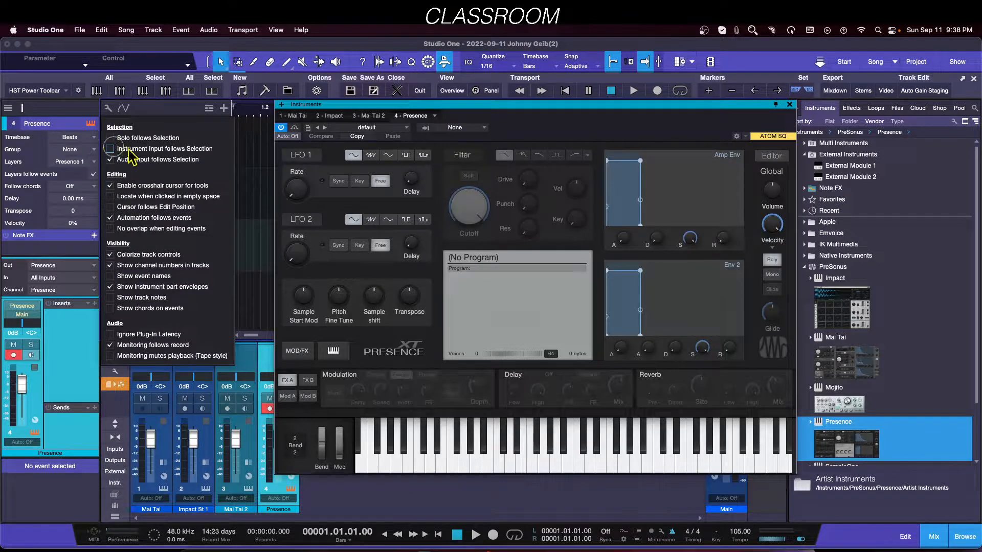
click(251, 267)
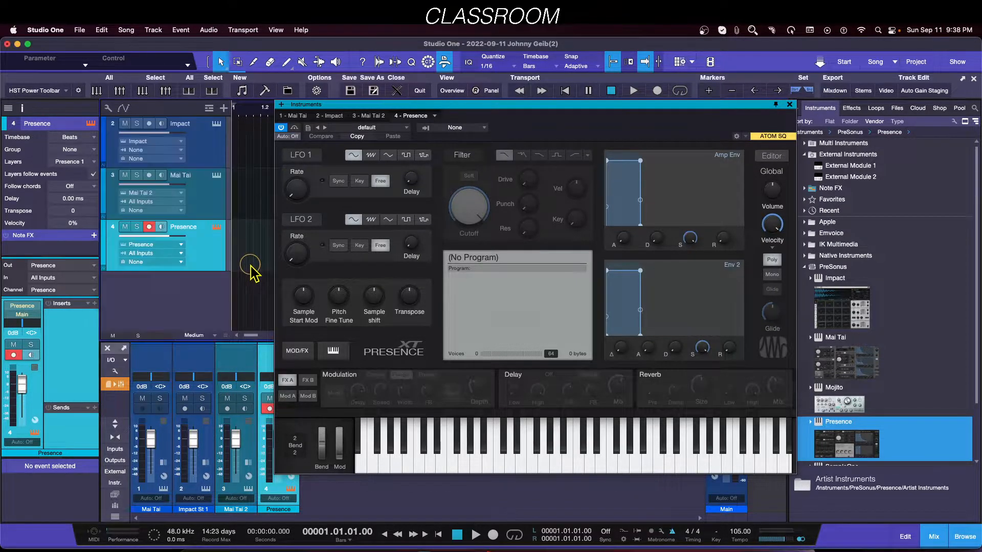
click(108, 107)
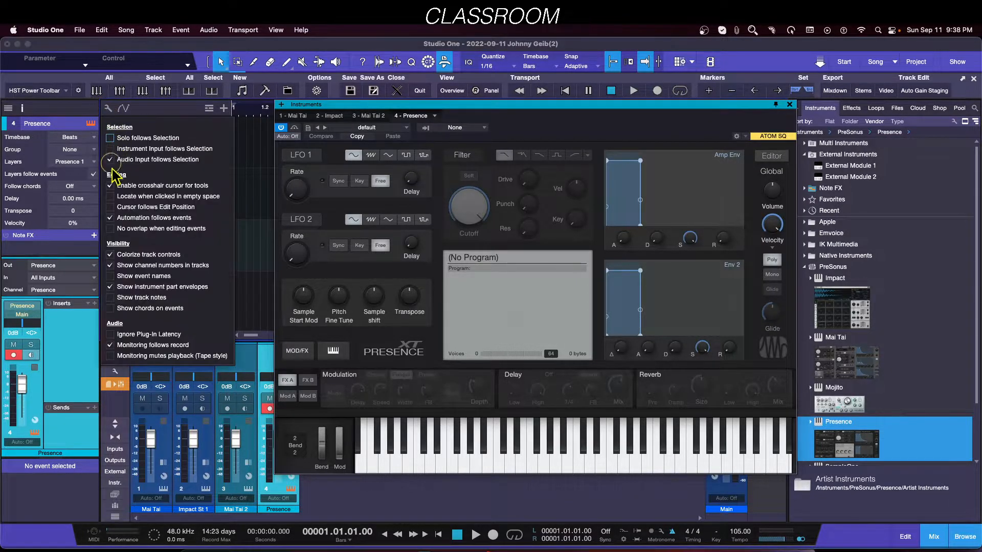
click(251, 207)
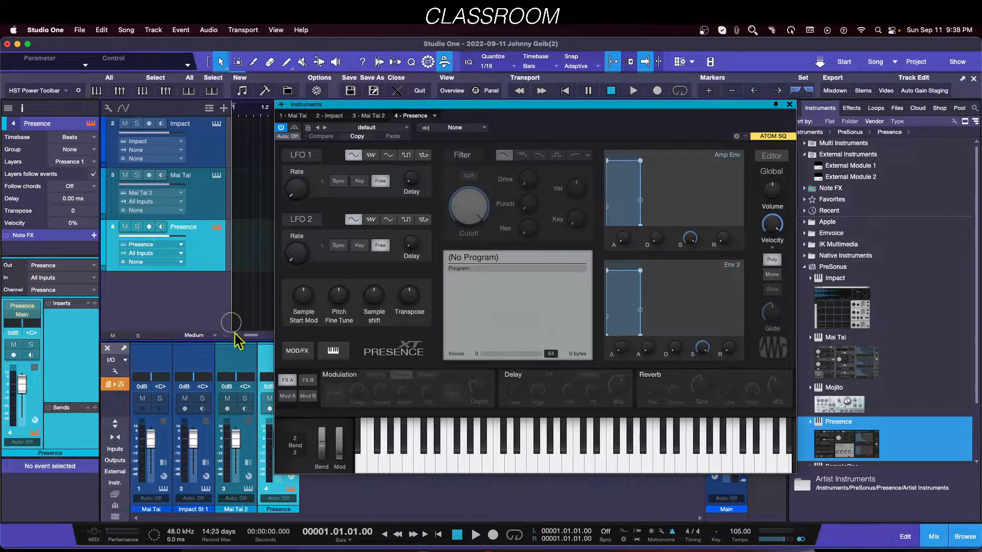
Step: Remove the Impact, Mai Tai and Presence tracks together with their instruments
click(199, 150)
right_click(213, 160)
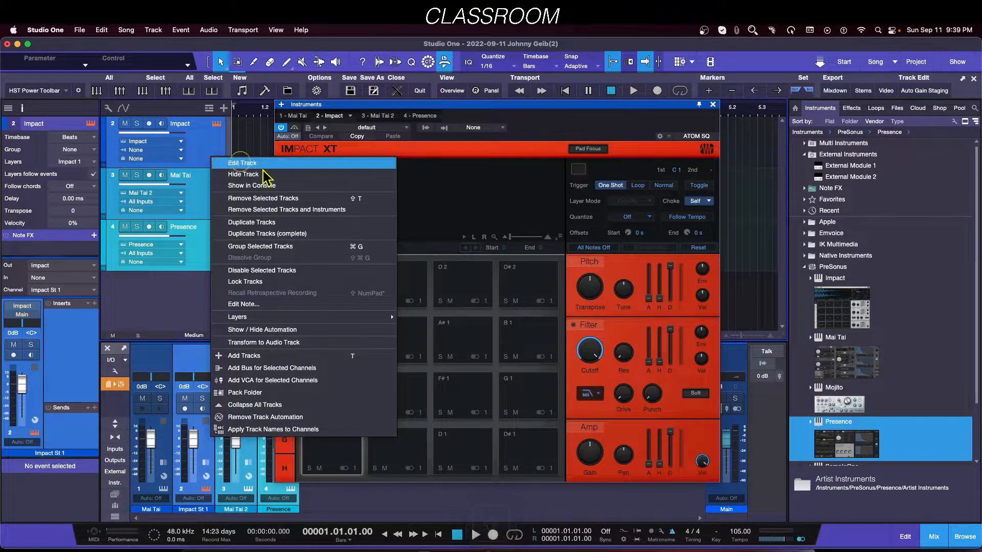
click(266, 209)
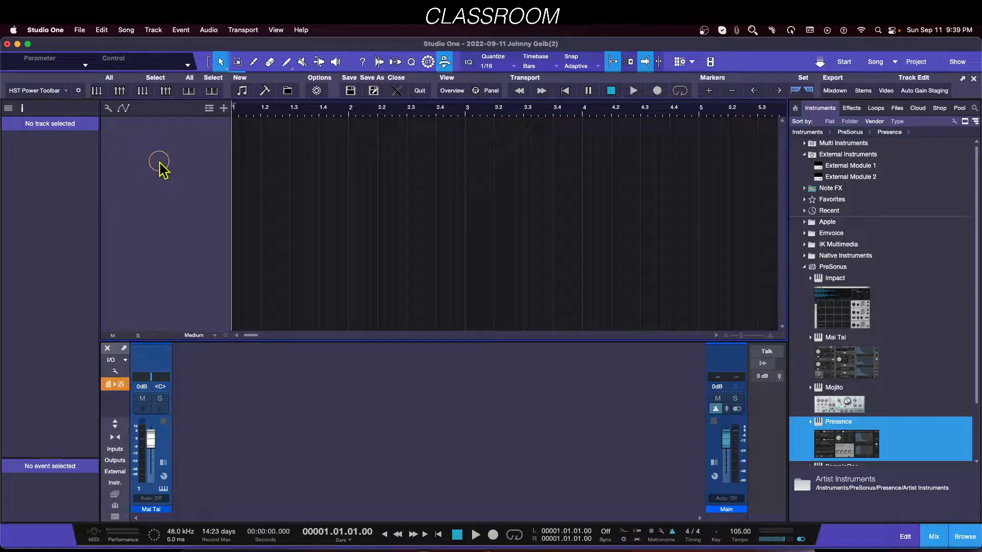
Step: Add three audio tracks named Bass with Mai Tai as input and Main as output
double_click(176, 169)
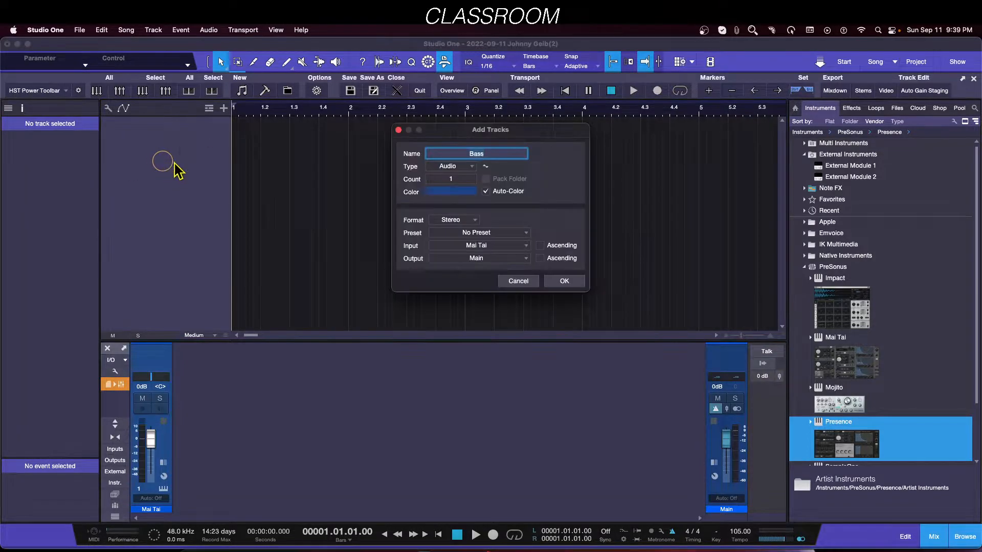
click(564, 282)
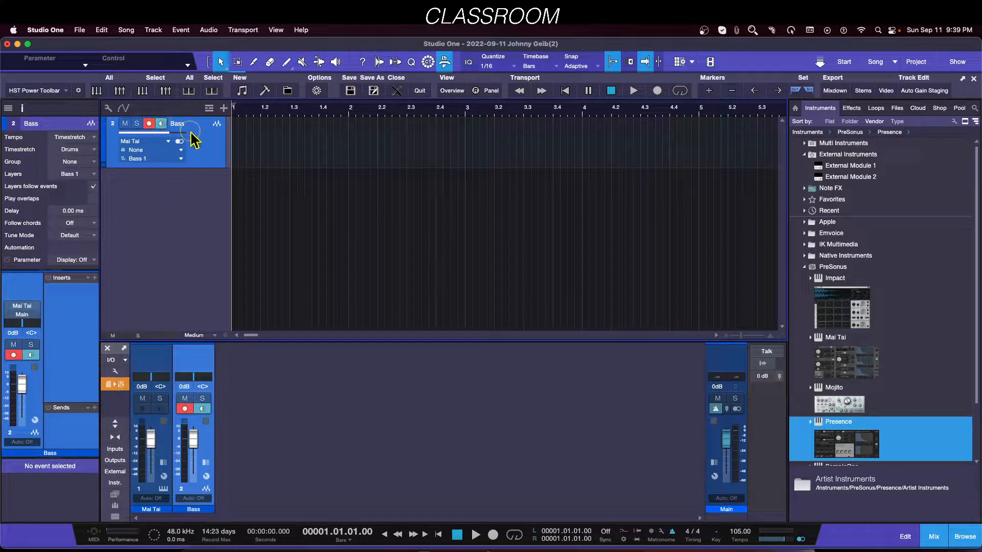
double_click(183, 225)
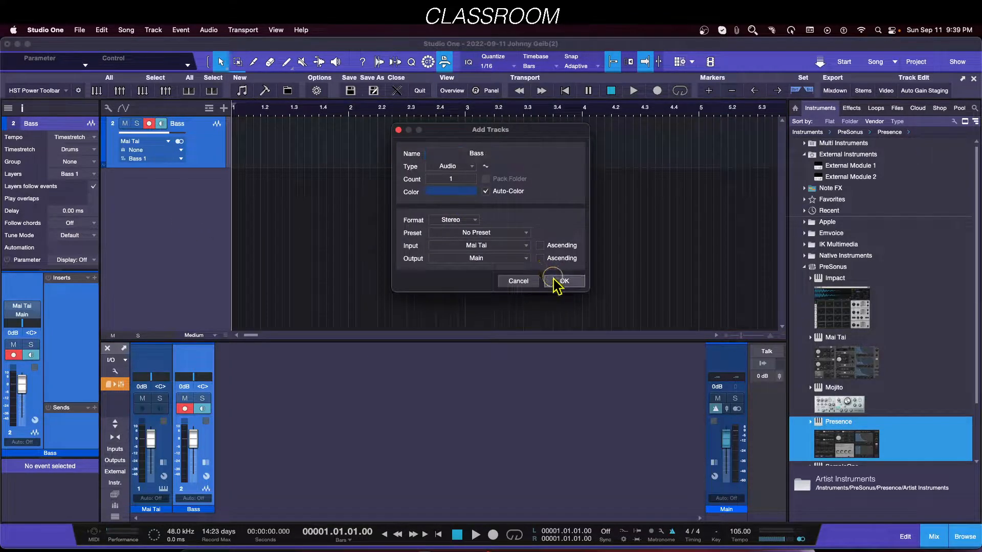
click(560, 281)
double_click(163, 262)
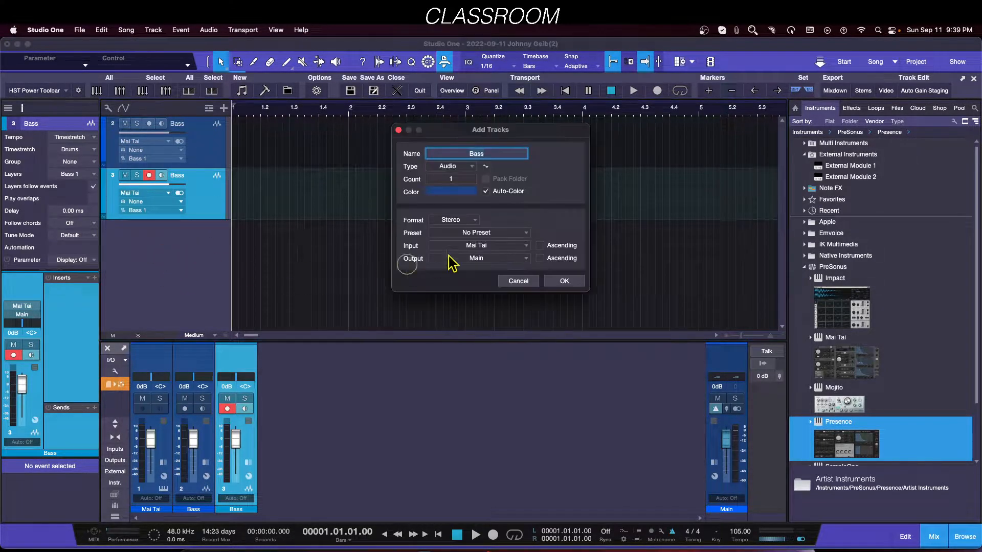
click(564, 281)
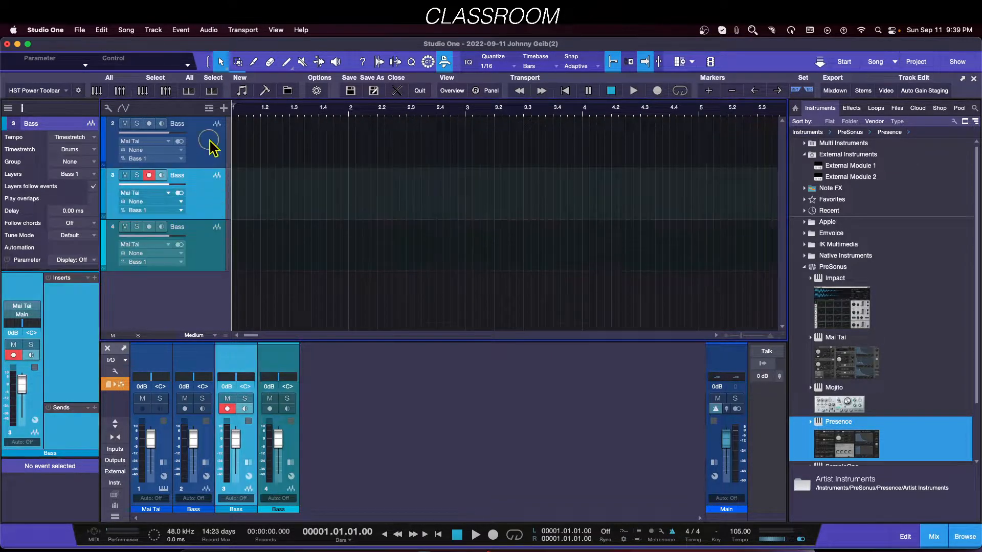
Step: Select the Bass tracks in turn and toggle record arming on the last Bass track
click(207, 144)
click(204, 248)
click(212, 147)
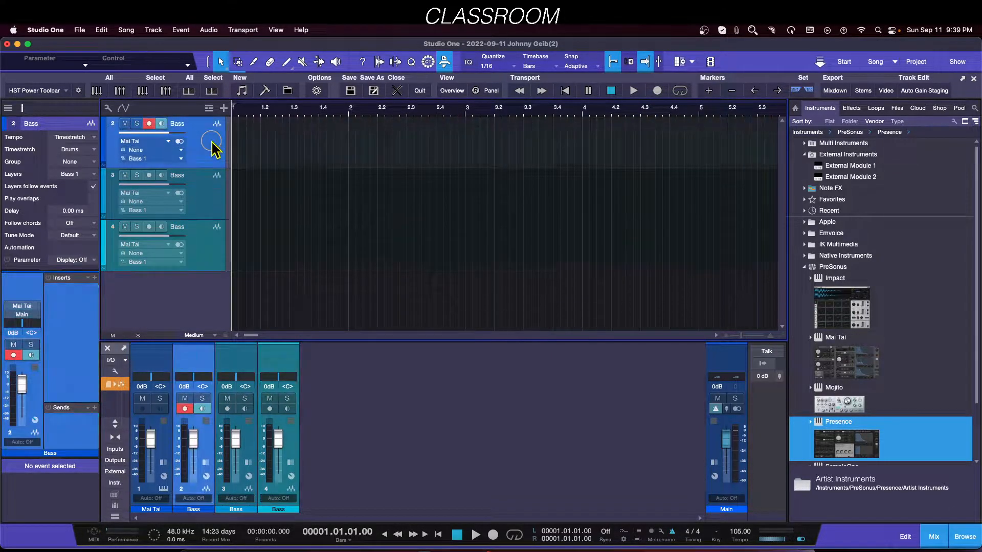
click(149, 226)
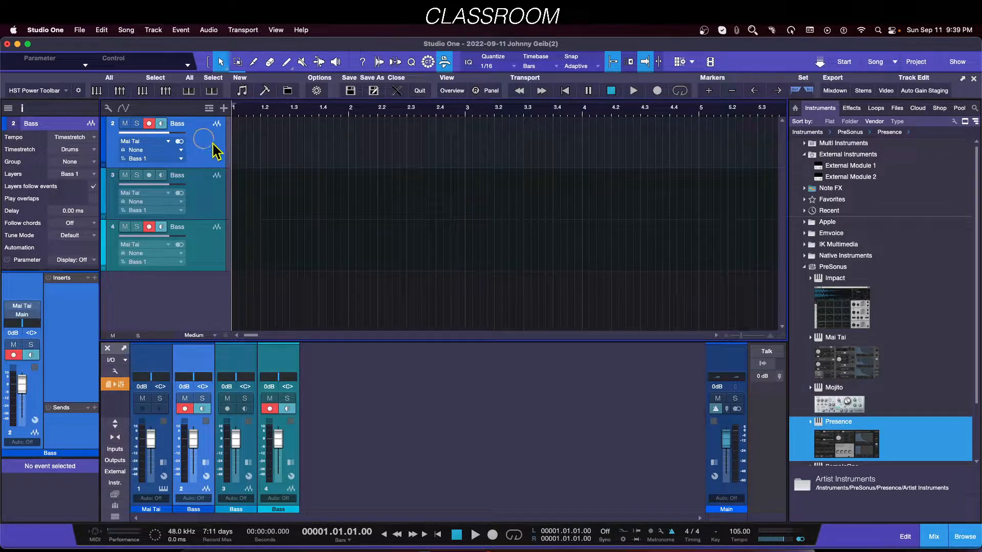
click(203, 263)
click(204, 171)
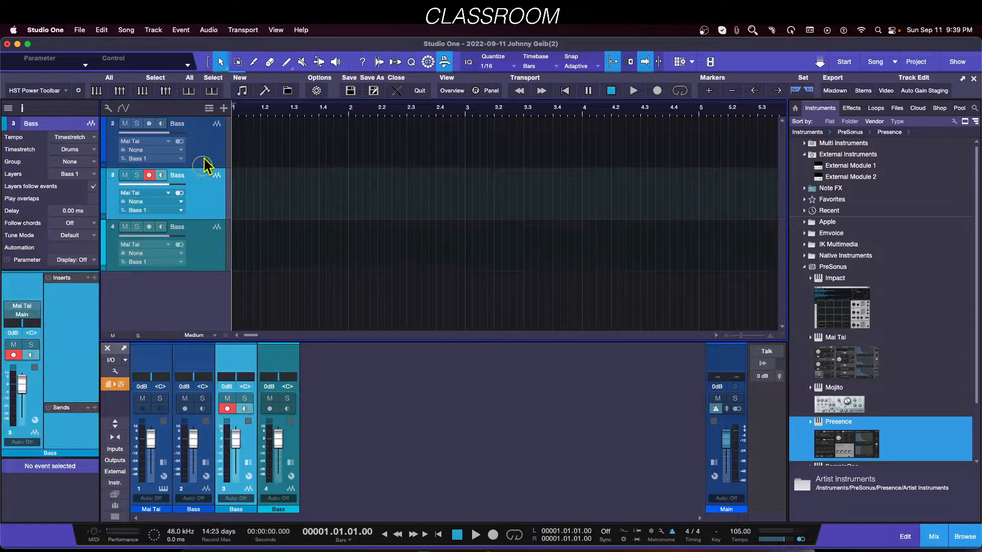
click(198, 139)
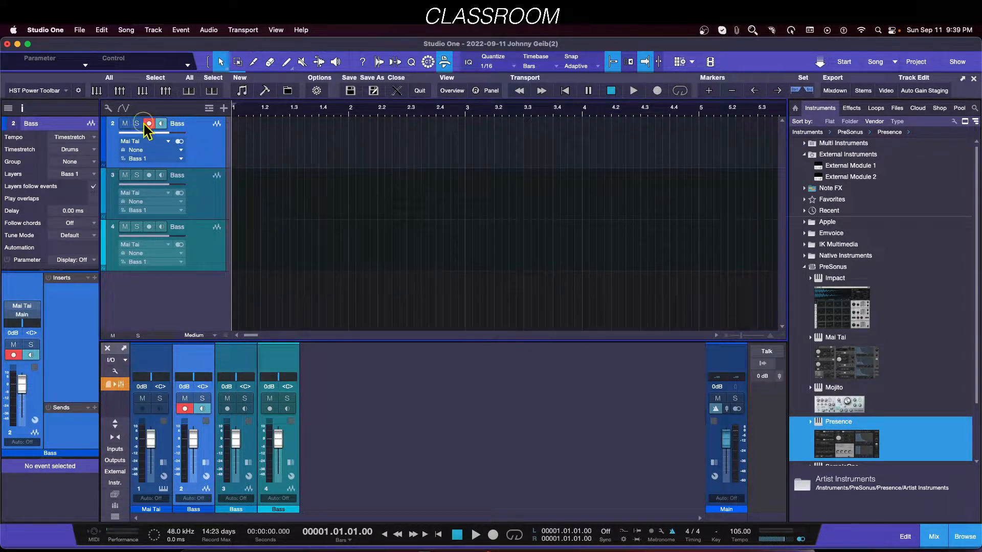
Step: Turn off Audio Input follows Selection in the track list options, then select the Bass tracks in turn
click(108, 108)
click(110, 160)
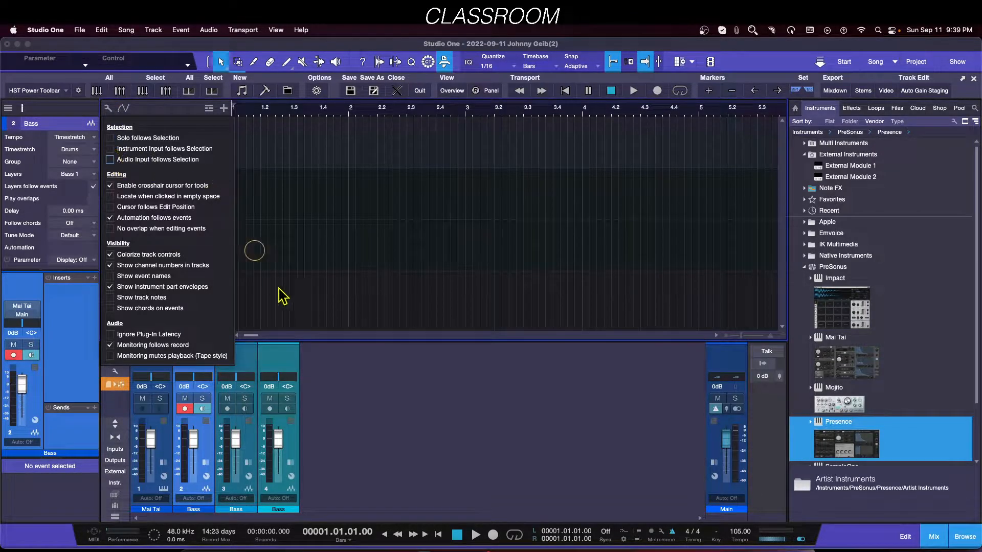
click(402, 434)
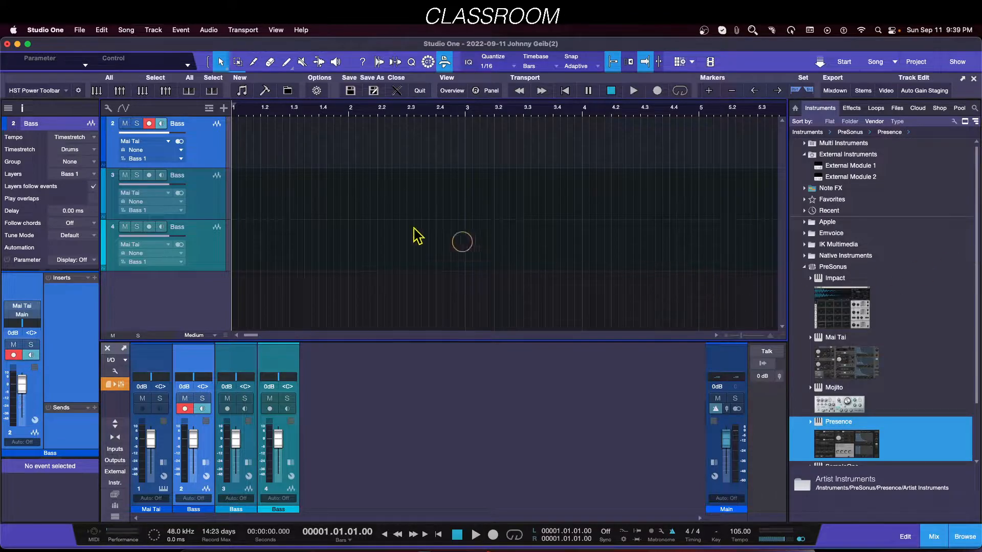
click(200, 196)
click(199, 141)
click(205, 187)
click(203, 149)
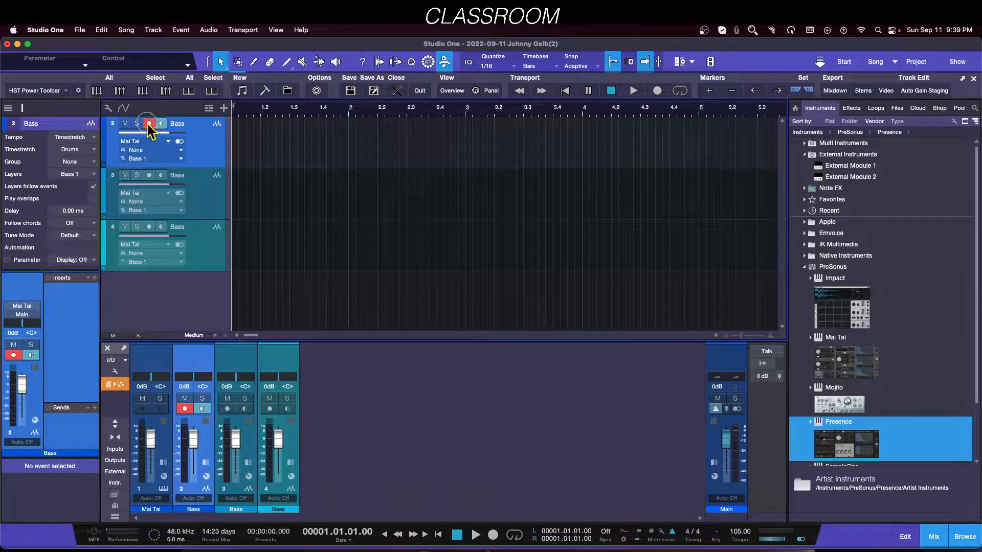
Step: Review the track list's selection options, then toggle record arming and select the last Bass track
click(108, 108)
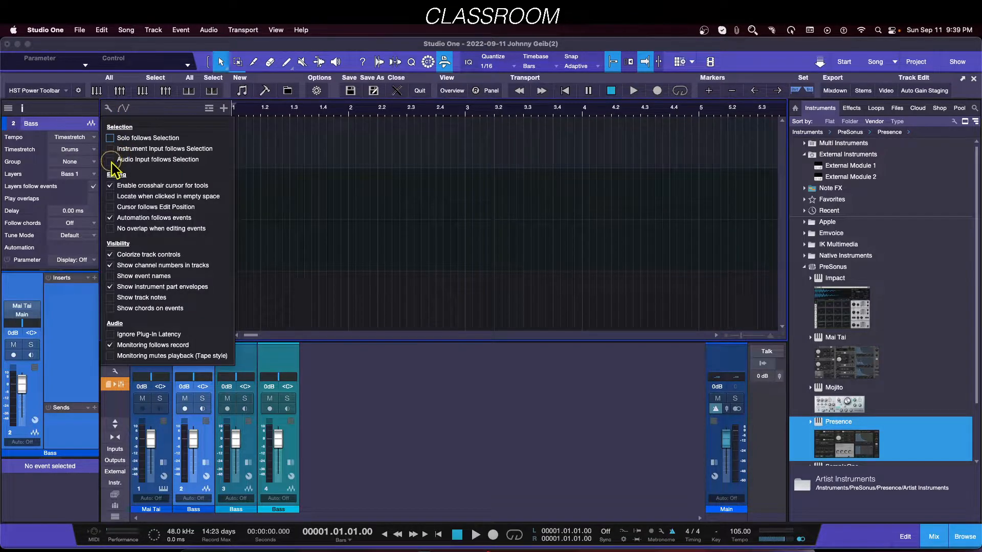
click(426, 424)
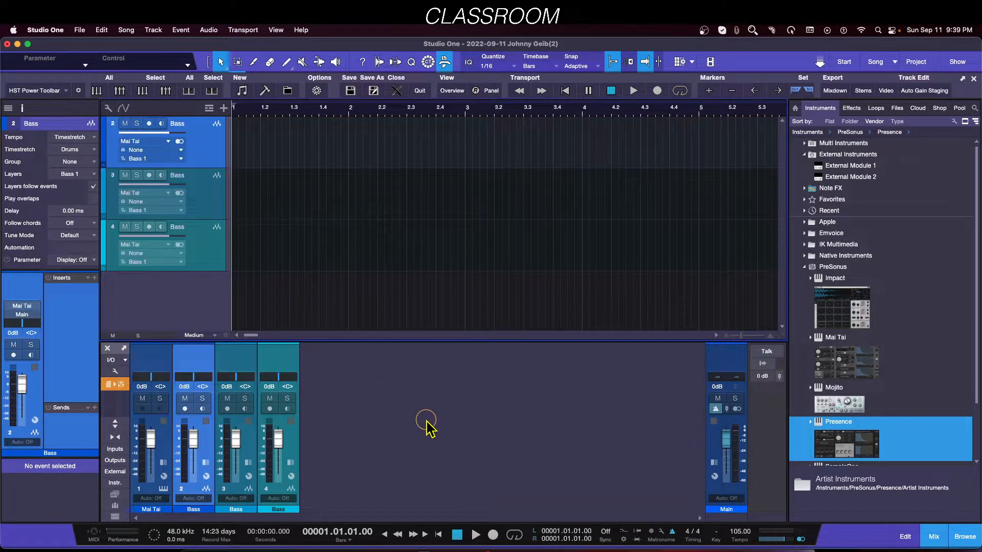
key(r)
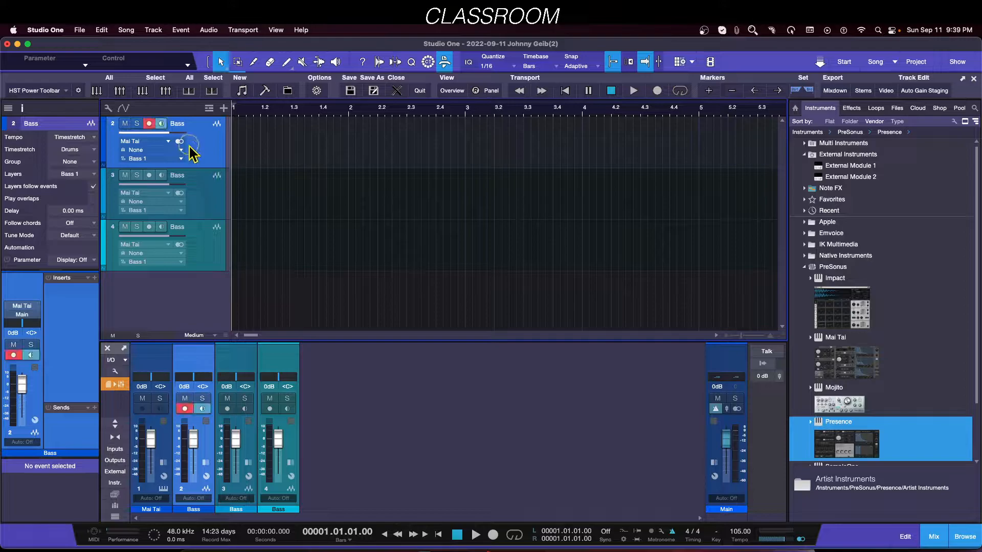
shift+click(211, 258)
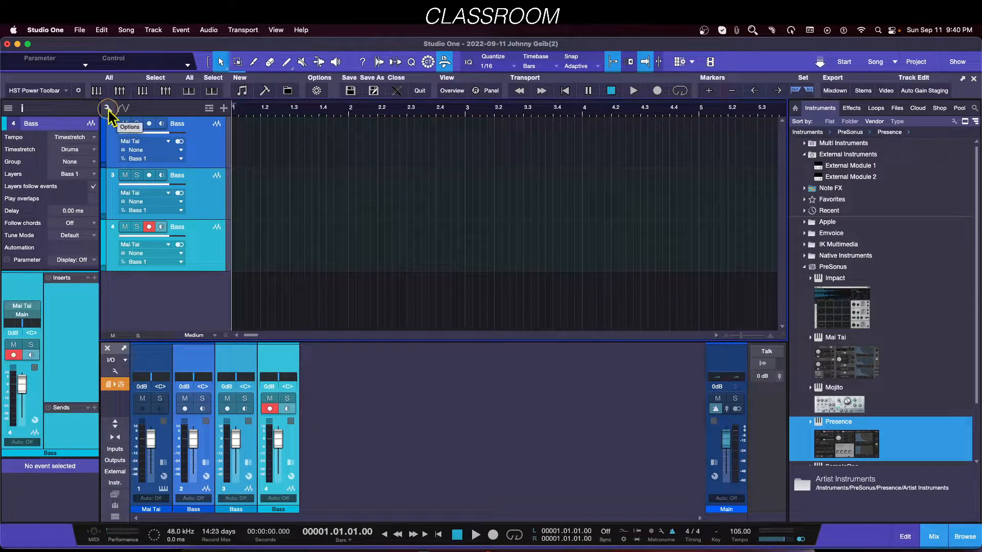
Step: Remove the Bass tracks and add an Impact instrument track from the instrument browser
right_click(198, 149)
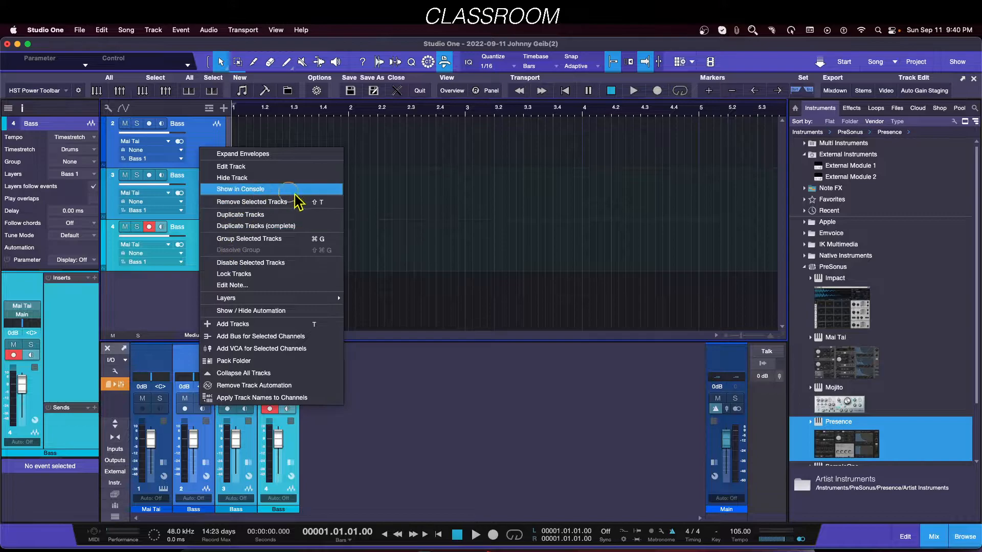
click(245, 202)
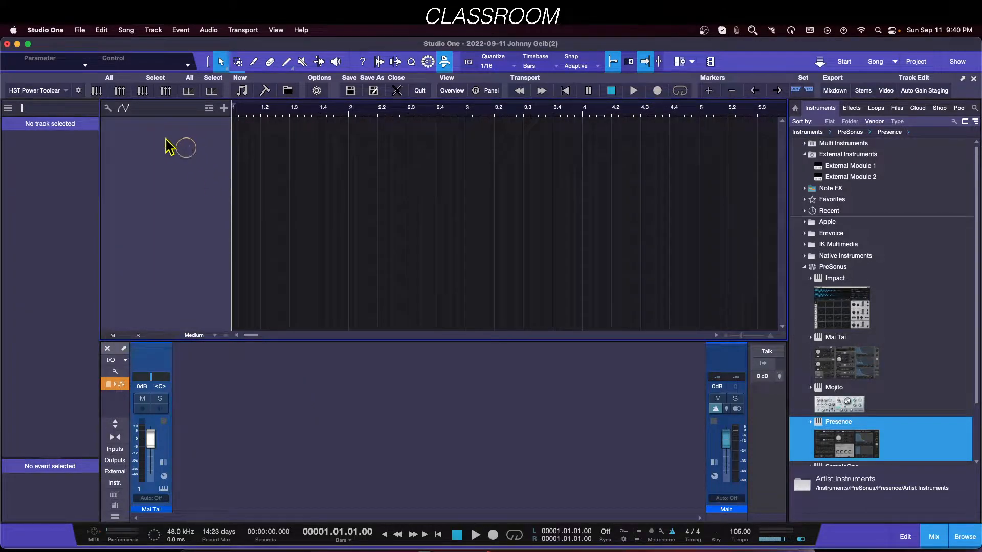
click(852, 359)
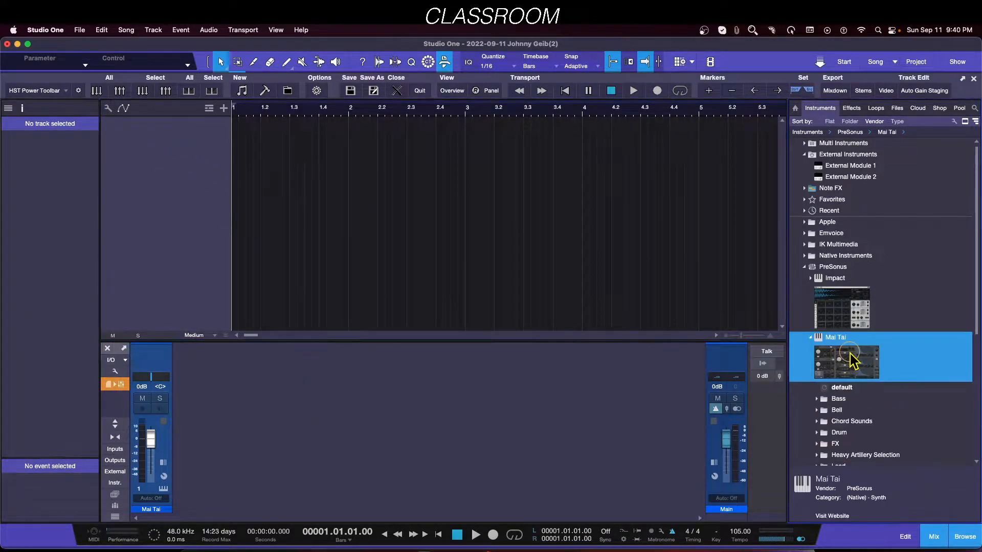
click(811, 337)
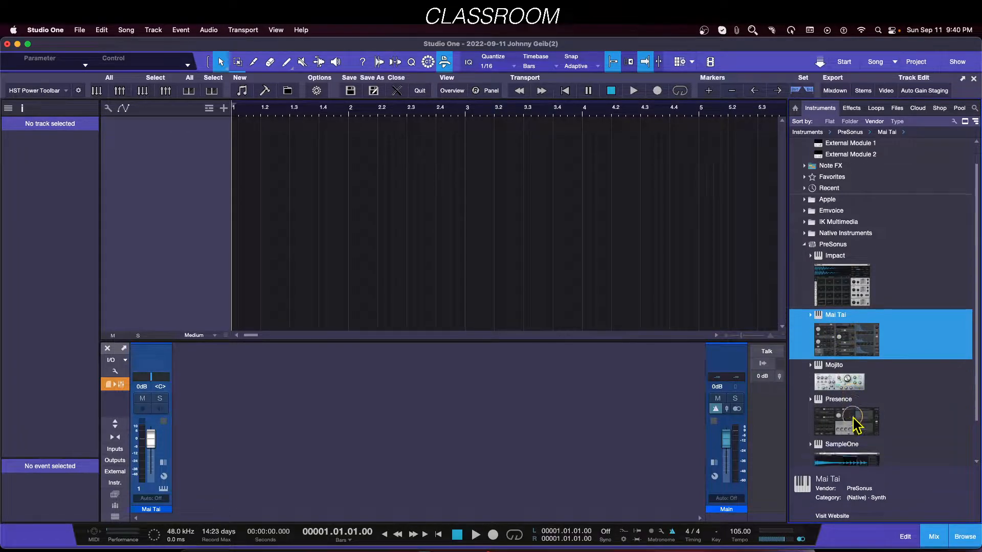
drag(834, 312, 440, 225)
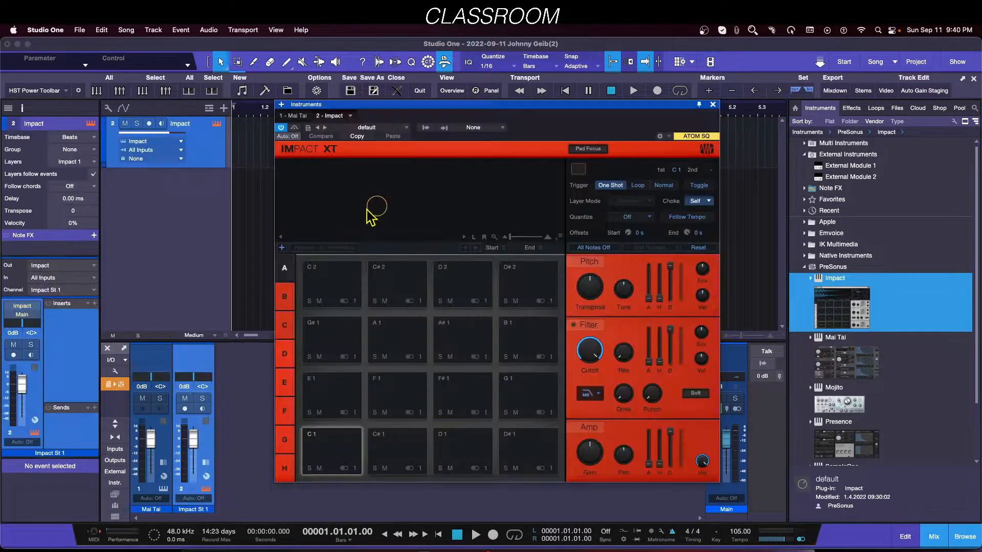
Step: Review the Impact track's input list and the ATOM device settings in the External Devices preferences
click(158, 149)
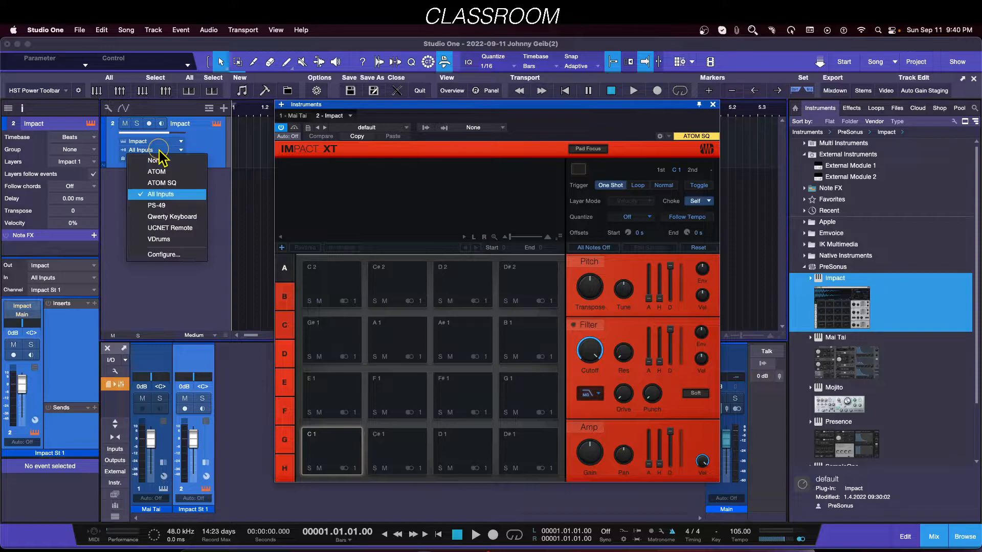
click(159, 300)
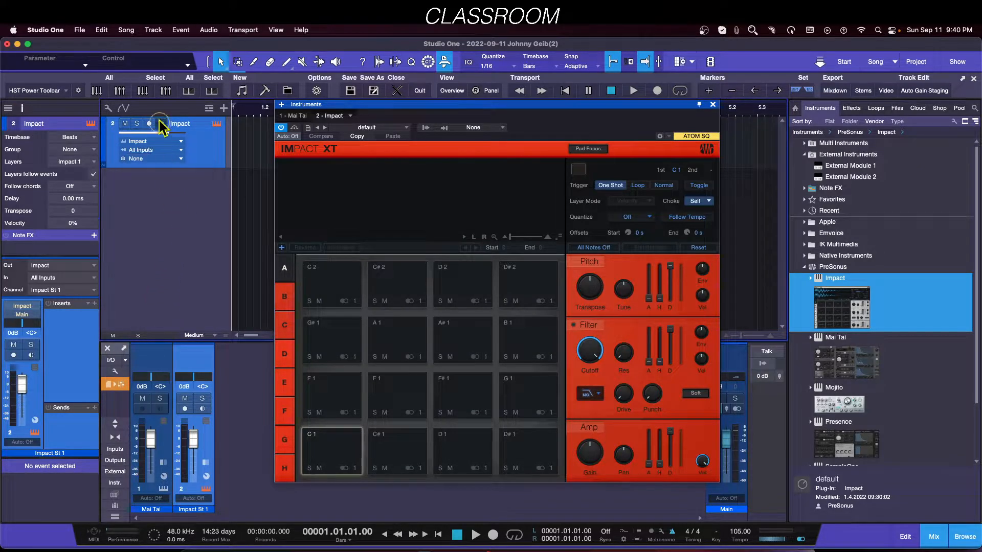
click(42, 30)
click(41, 60)
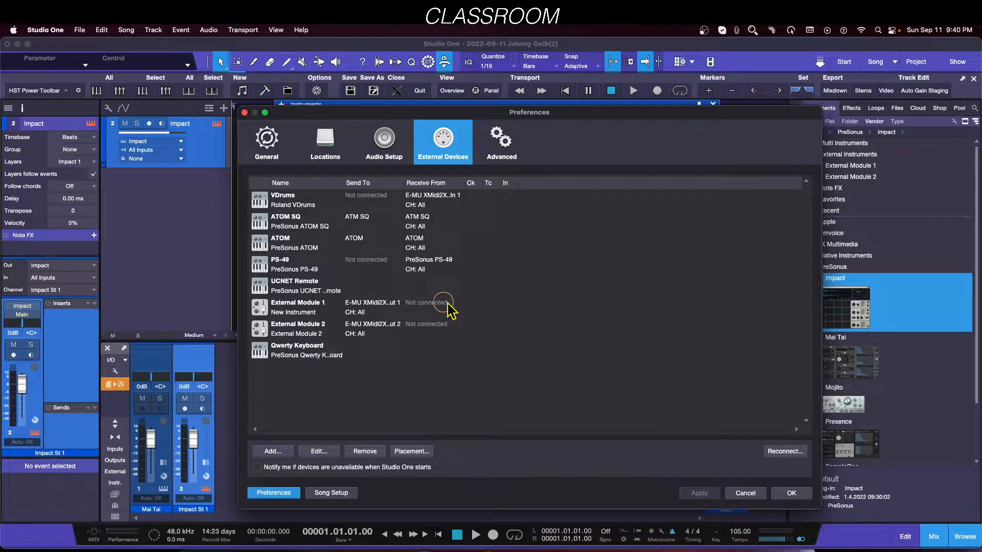
double_click(282, 248)
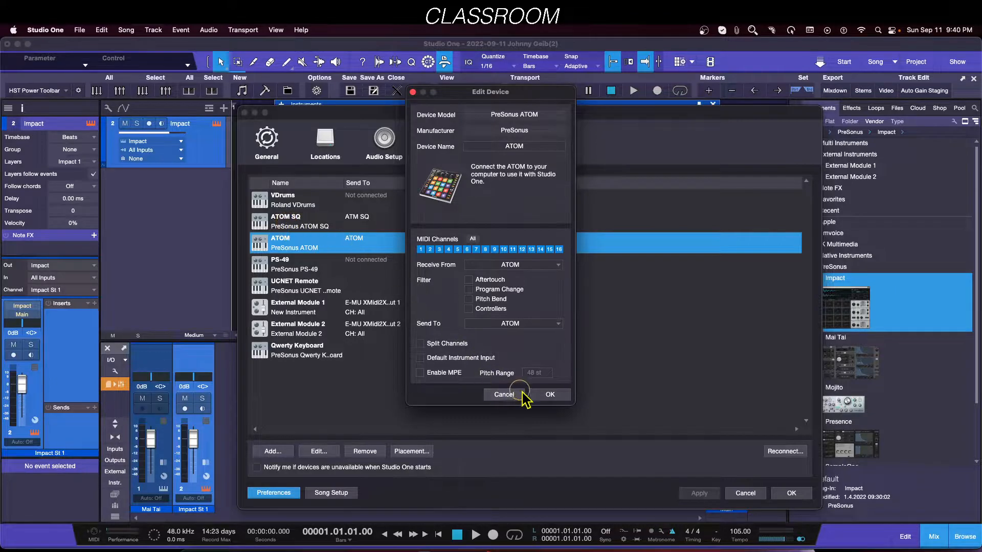
click(505, 394)
Step: Enable Default Instrument Input for the ATOM SQ external device and close the preferences
click(287, 227)
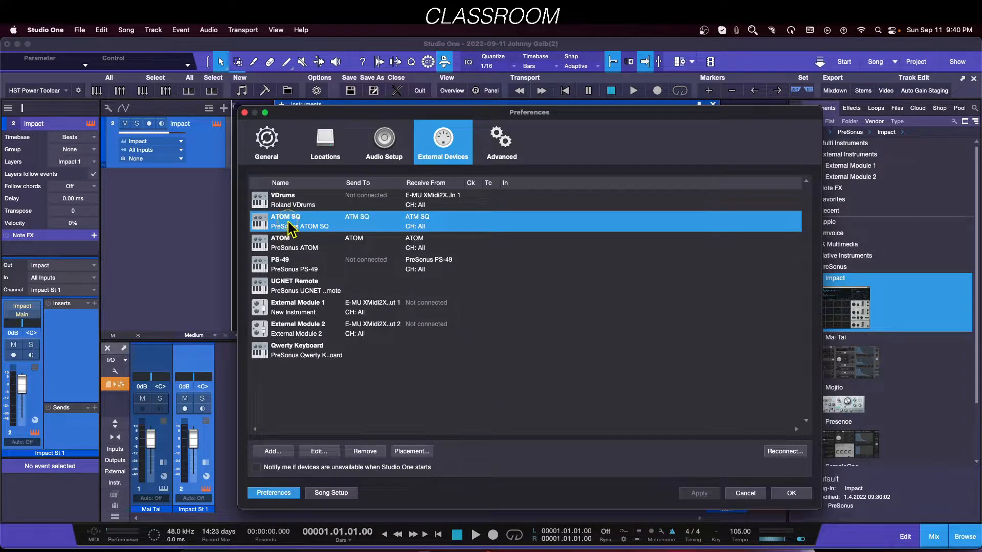
double_click(290, 228)
click(434, 358)
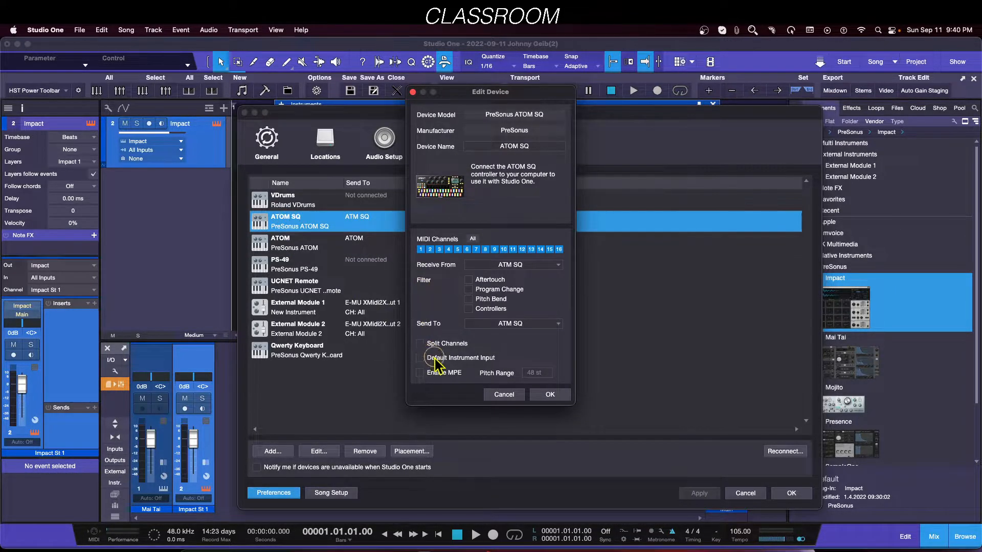
click(432, 358)
click(550, 394)
click(786, 493)
click(795, 494)
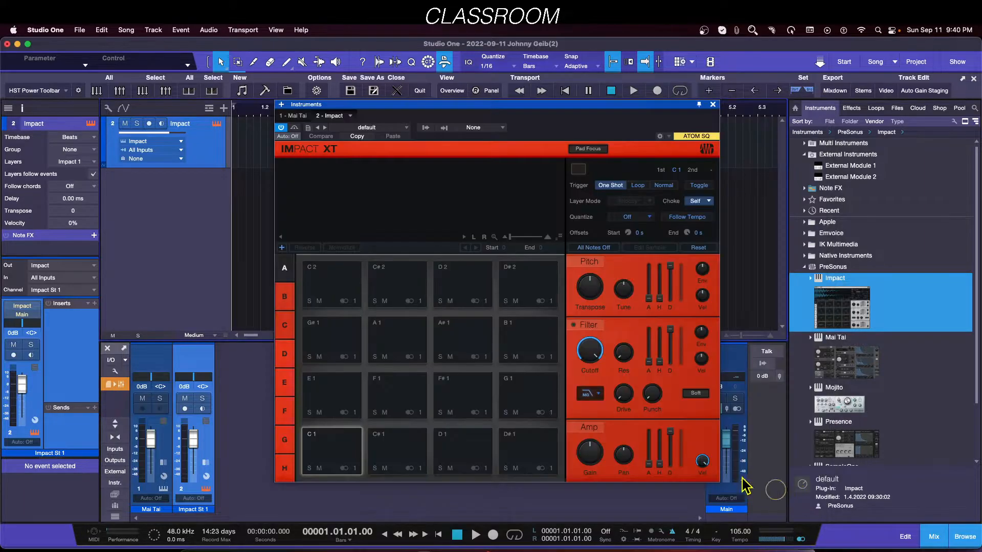
Step: Close the instrument editor and remove the Impact track with its instrument
click(712, 105)
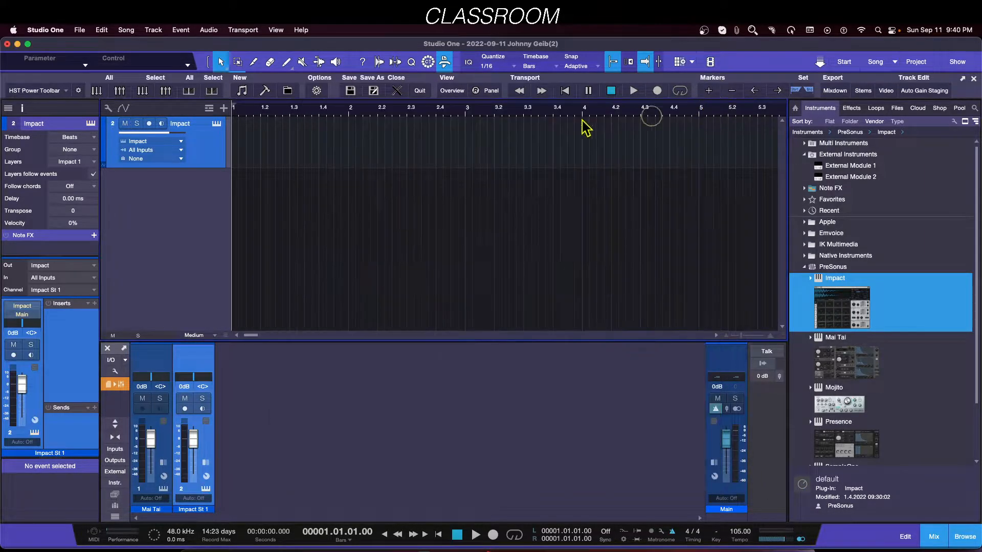
right_click(202, 159)
click(254, 199)
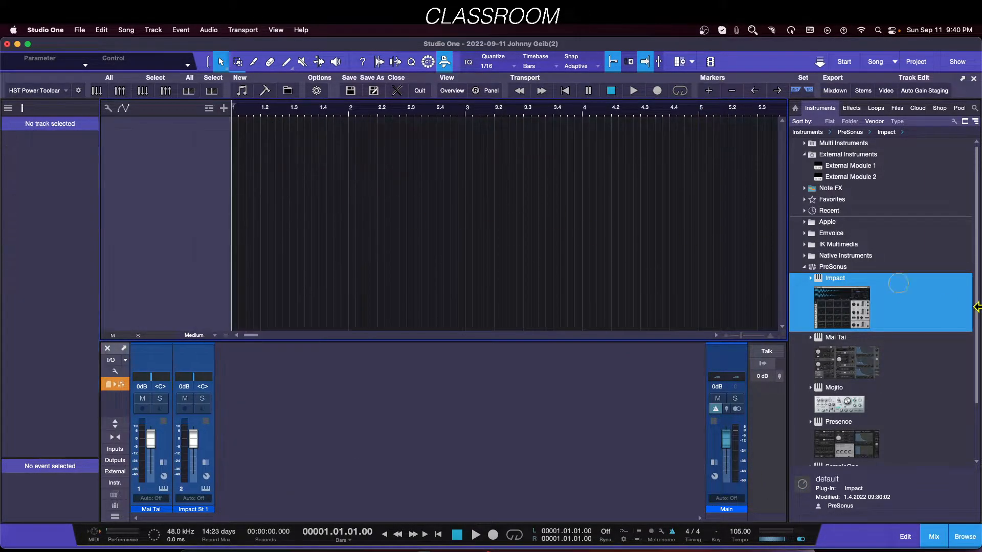
Step: Add an Impact instrument track from the browser and set its input to None
drag(859, 322, 383, 205)
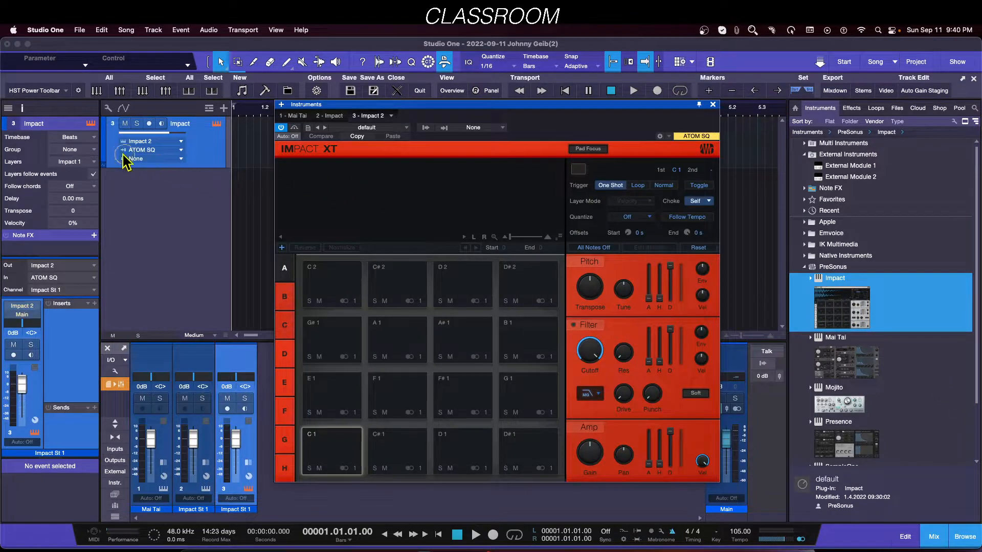
click(165, 156)
click(164, 167)
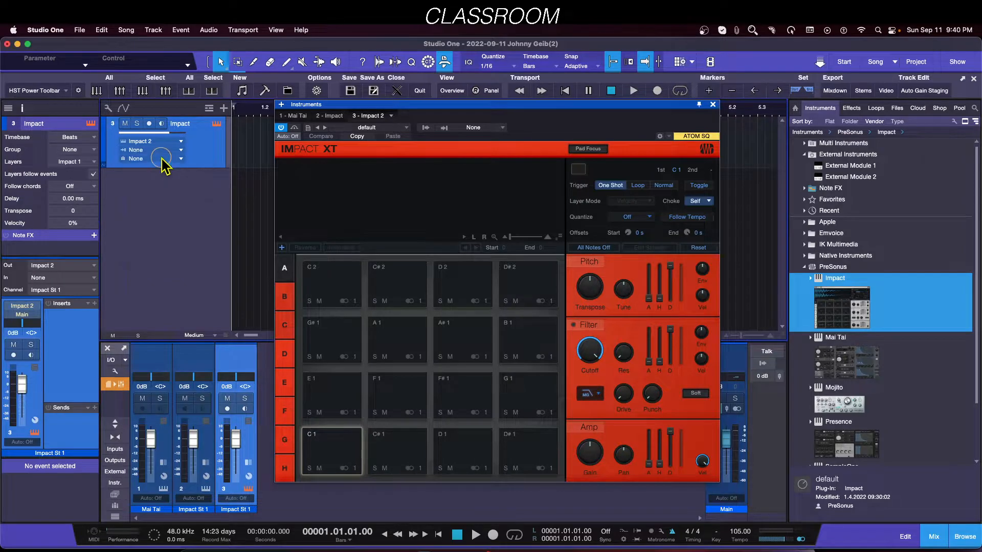
click(164, 150)
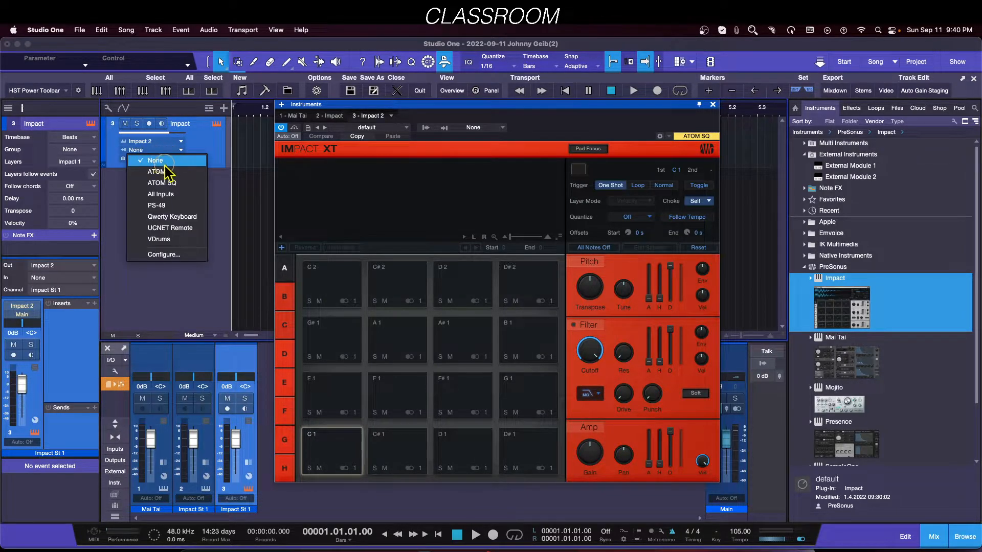
click(224, 206)
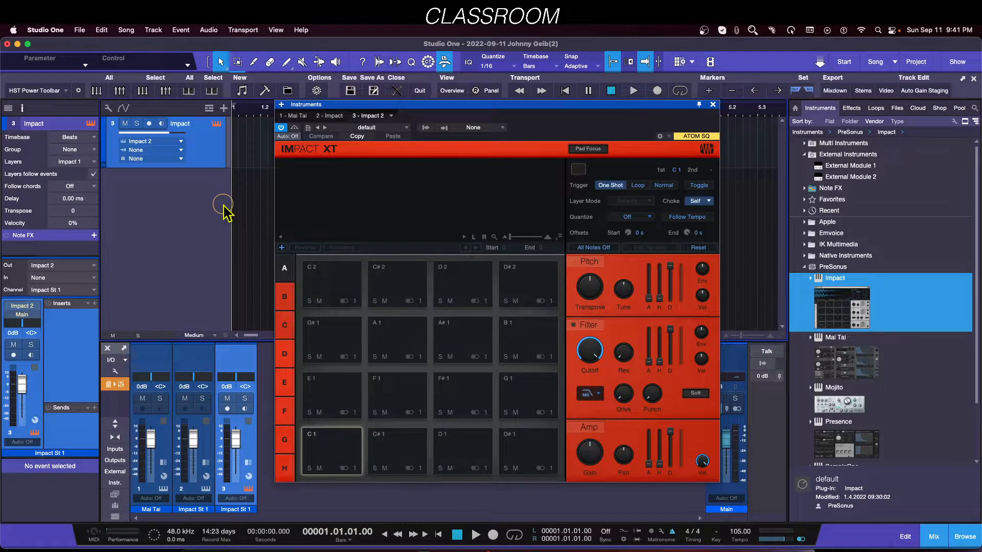
Step: Close the instrument editor and open the External Devices preferences
click(713, 105)
click(230, 170)
click(45, 30)
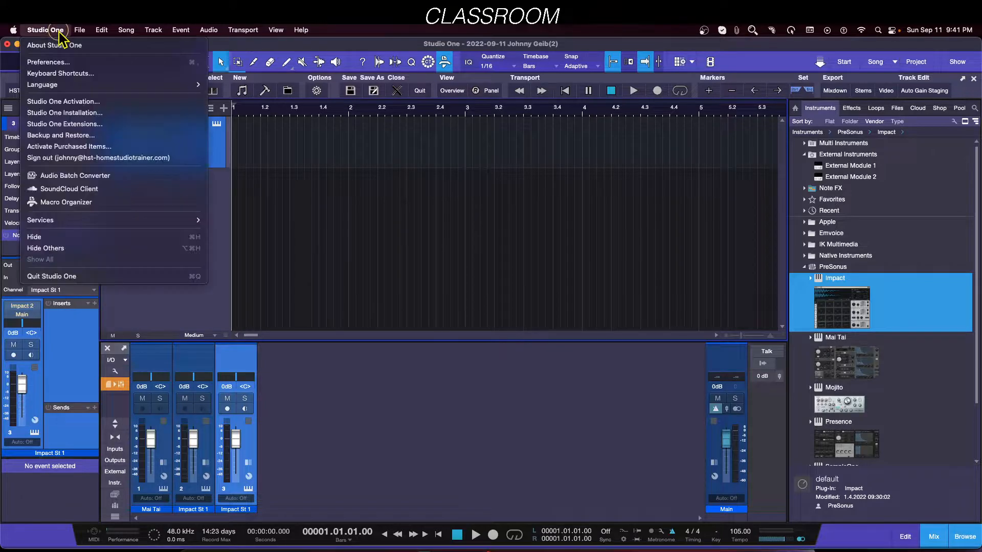
click(55, 64)
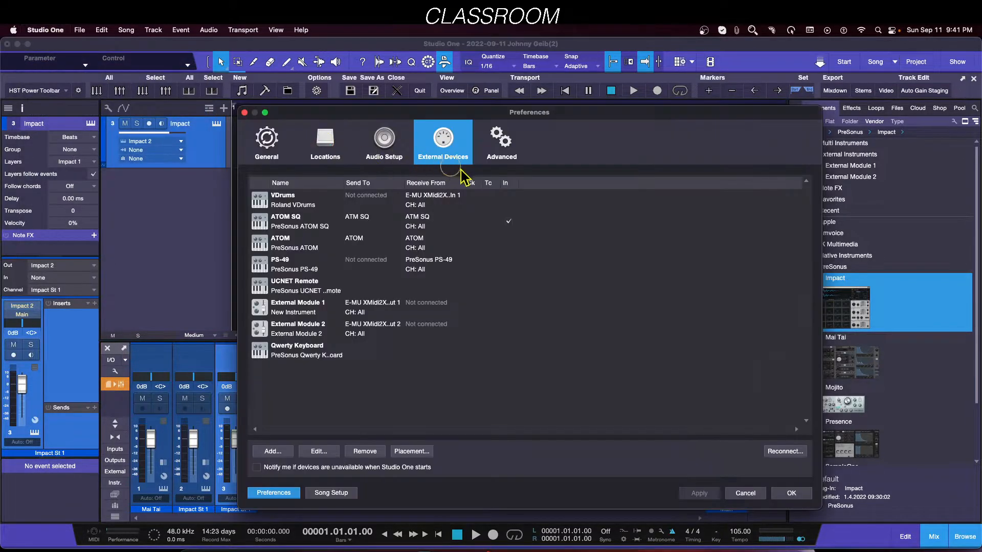
click(467, 357)
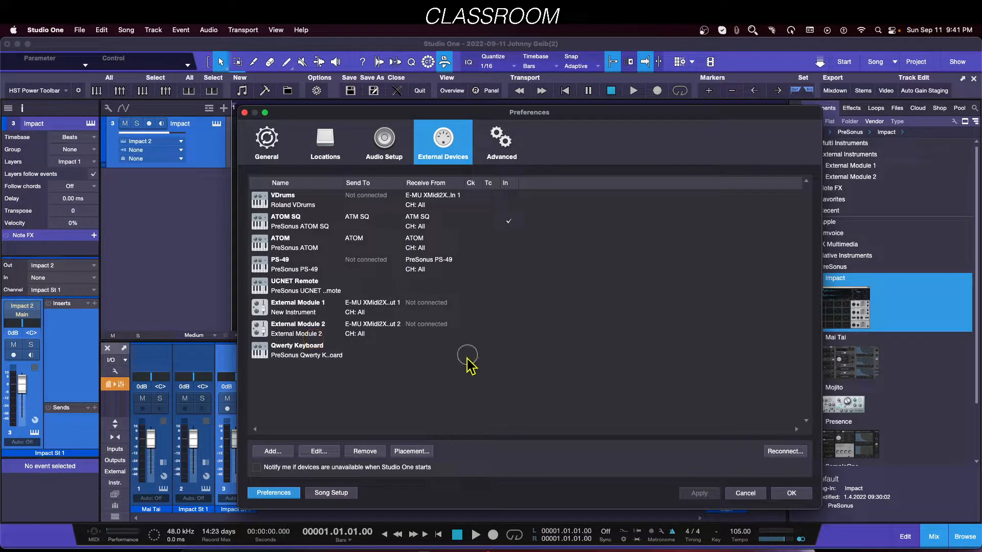
Step: Add a new keyboard external device named Default (no input)
click(272, 451)
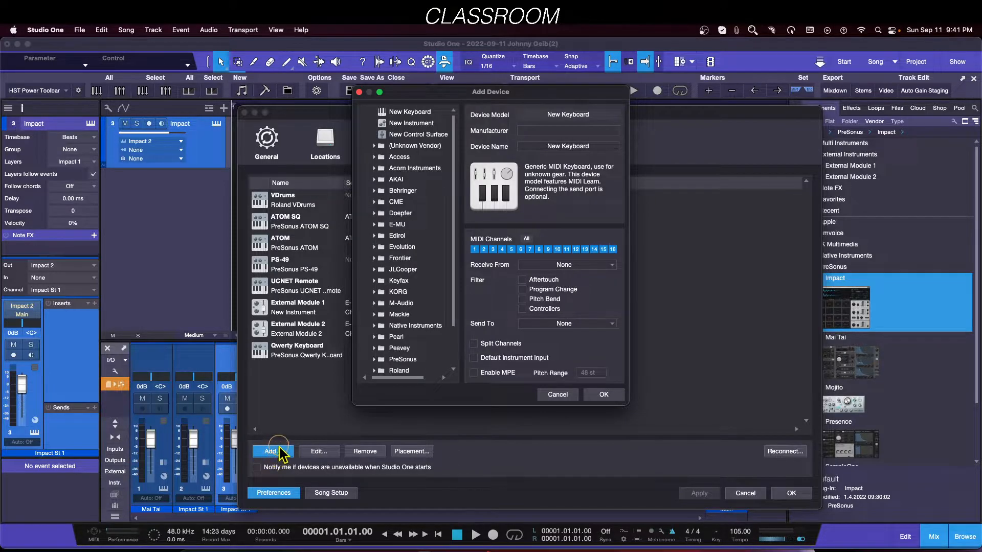
drag(524, 97, 594, 125)
click(648, 176)
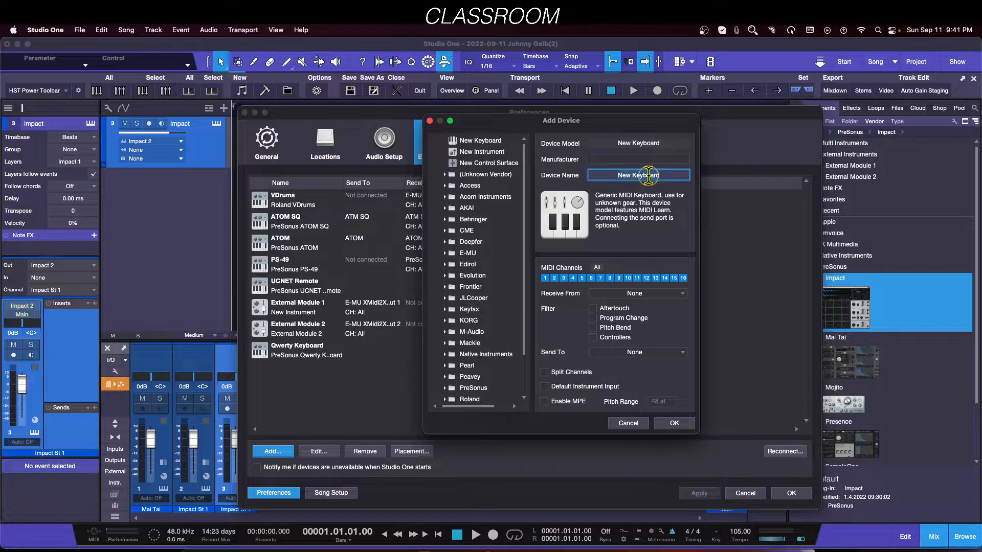
text(De)
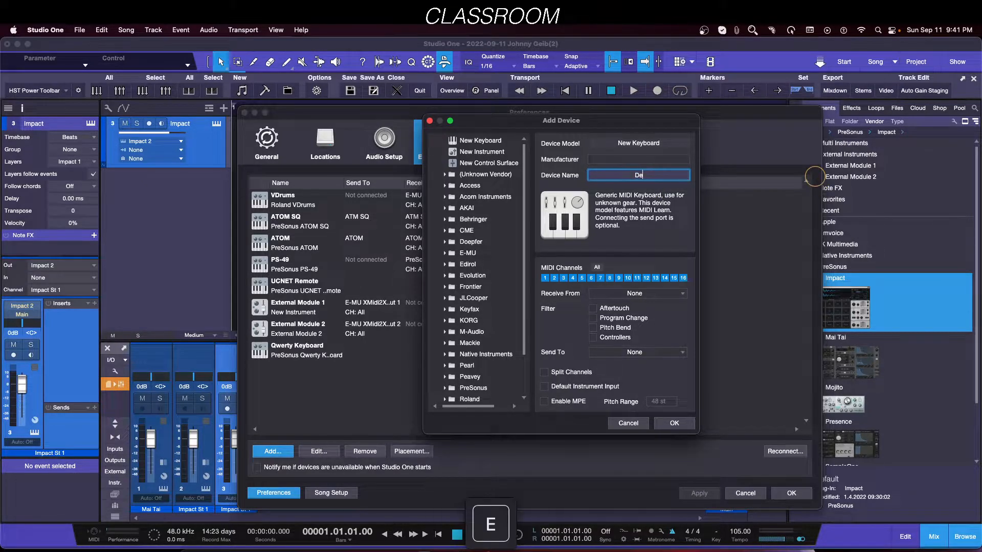
text(fault (no input_))
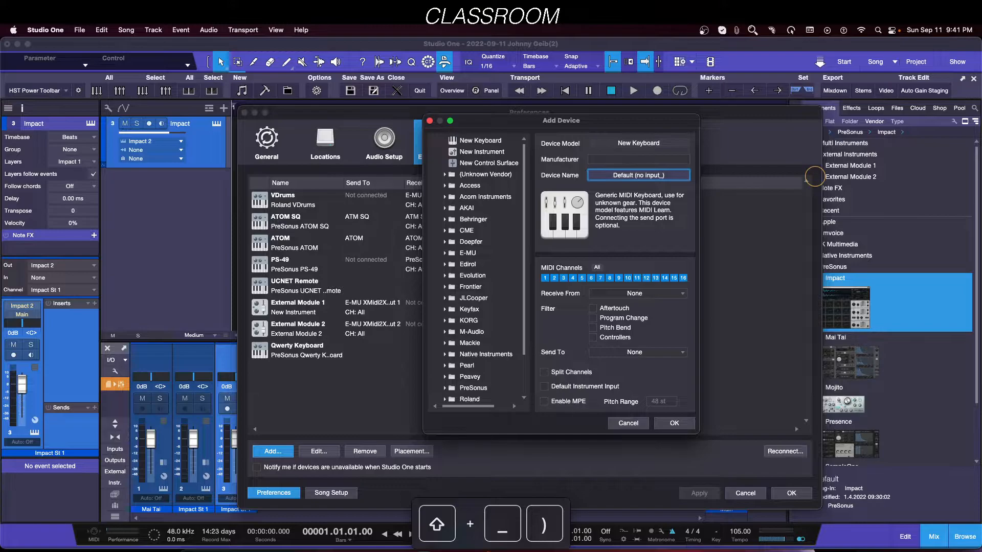
key(BackSpace)
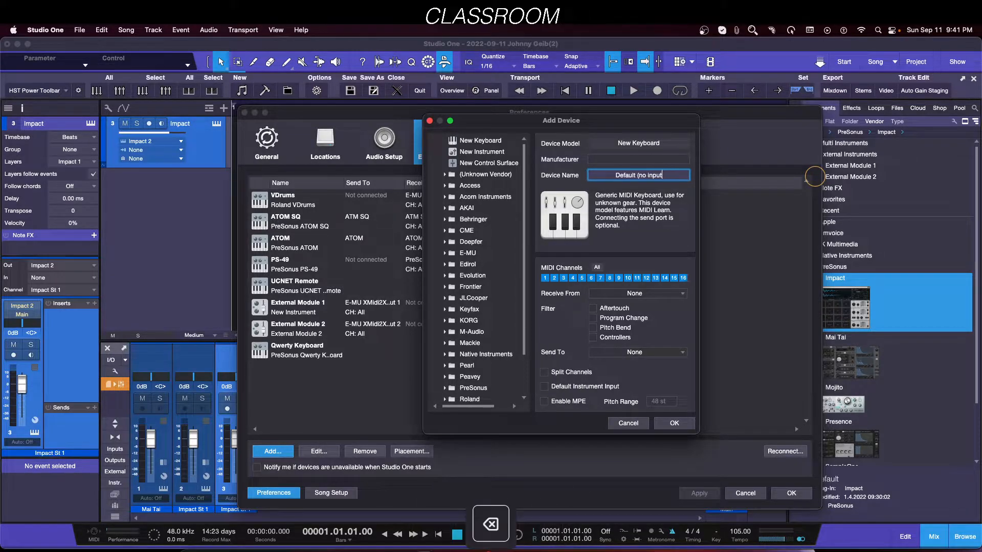
text())
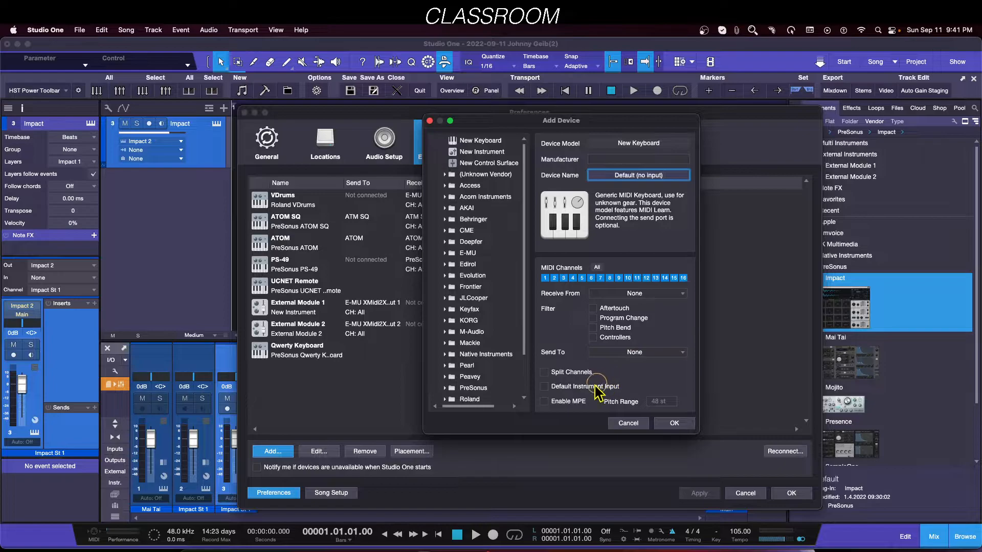
Step: Enable Default Instrument Input for the new device, confirm it and close the preferences
click(544, 387)
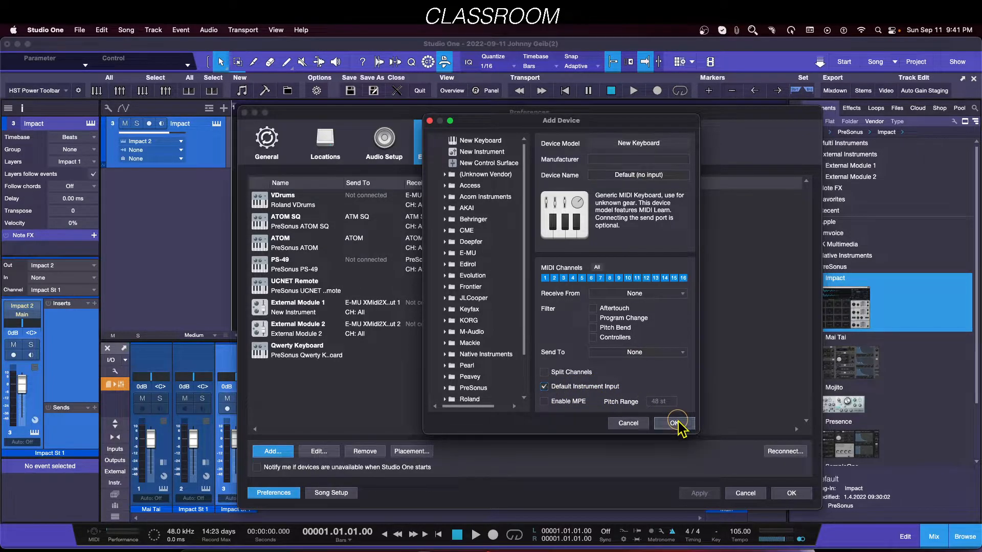
click(673, 423)
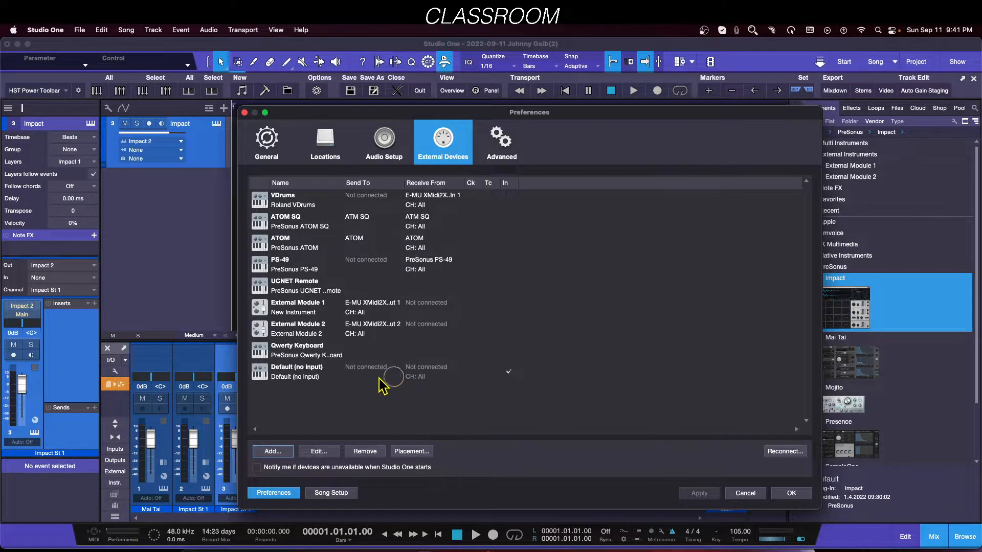
click(788, 494)
Step: Remove the Impact track together with its instrument
right_click(216, 151)
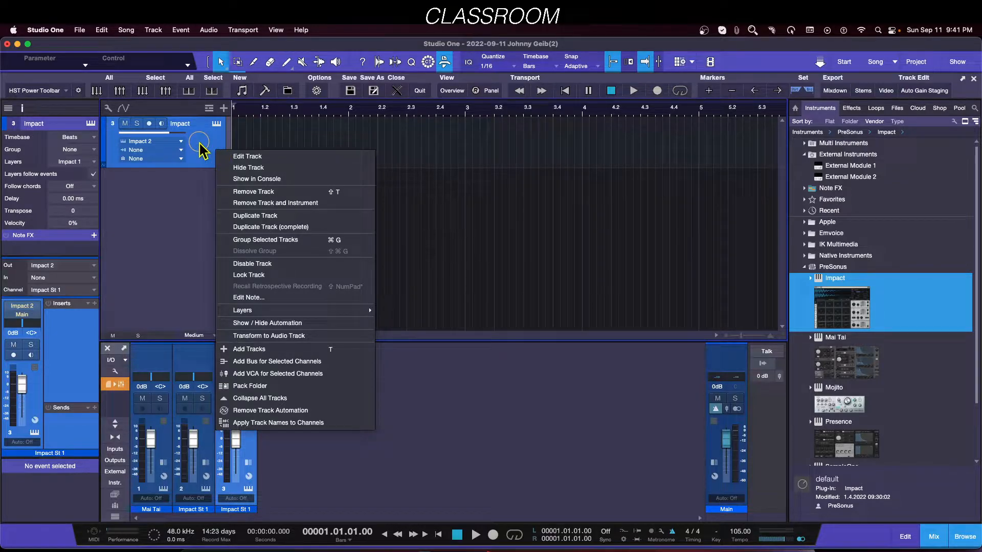
click(199, 149)
right_click(199, 143)
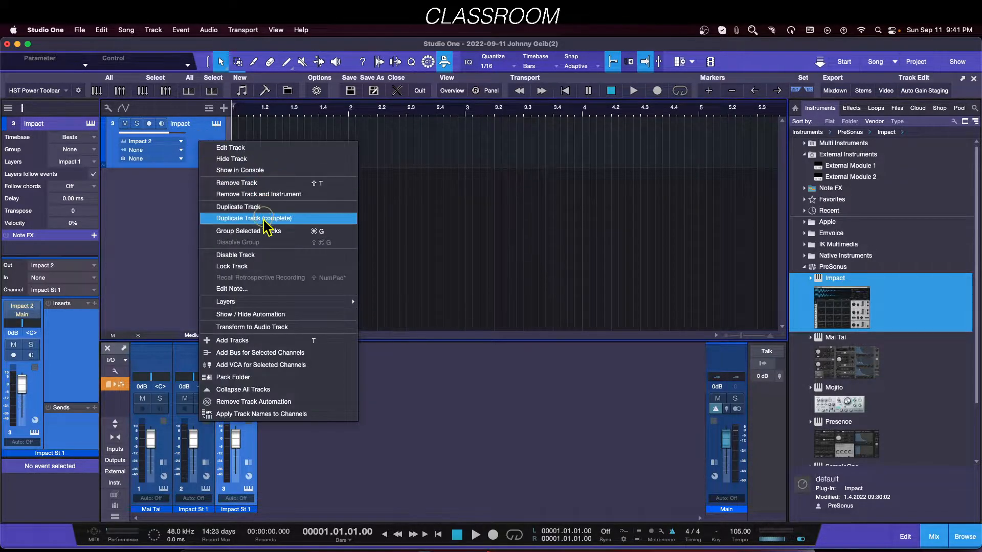
click(260, 195)
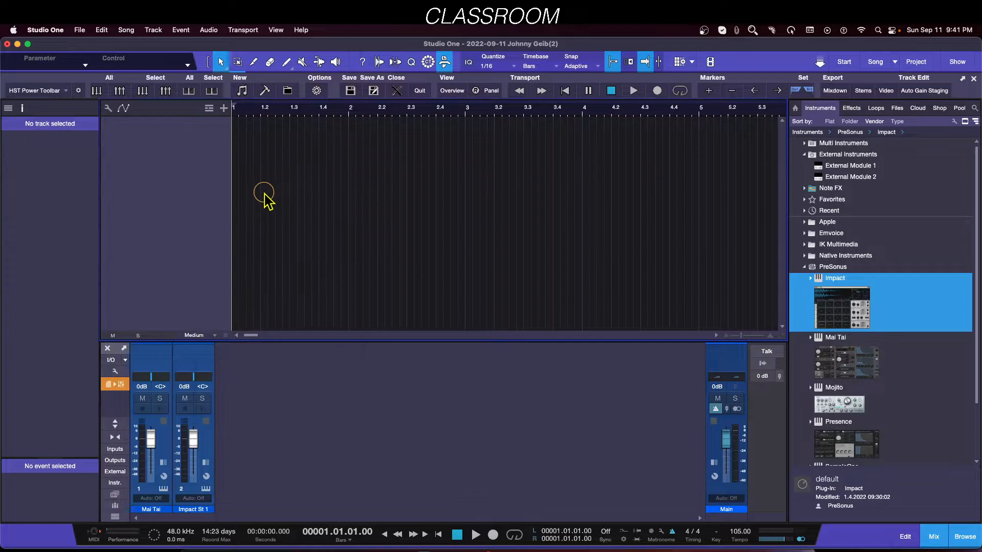
Step: Add a Mai Tai instrument track from the browser and arm it for recording
click(851, 372)
drag(851, 375, 329, 241)
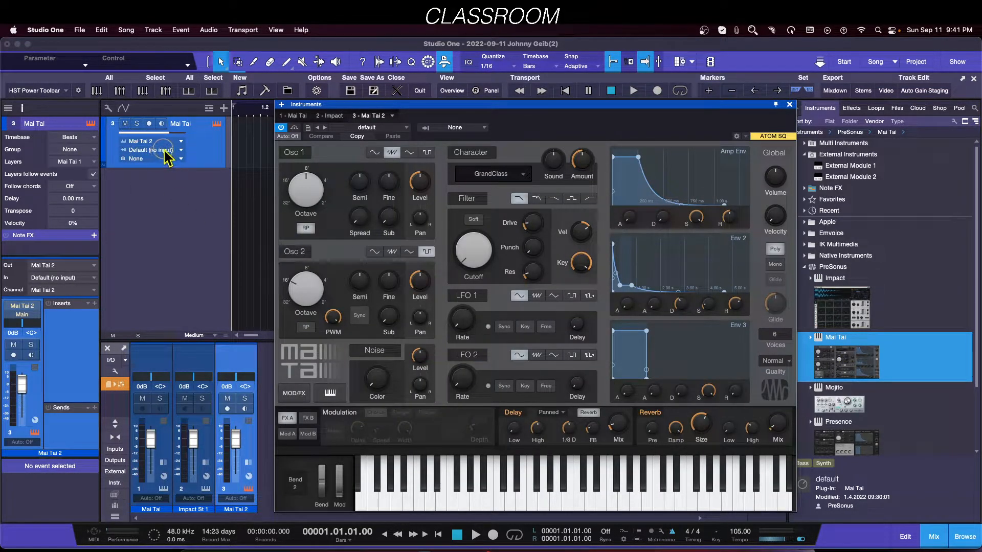
click(149, 123)
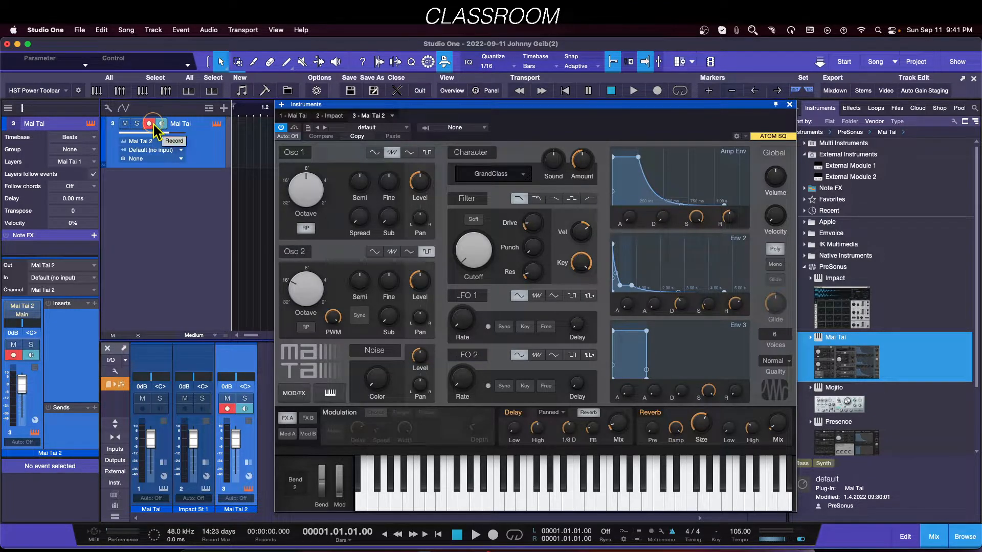
Step: Switch the Mai Tai track's input to ATOM SQ and back to Default (no input)
click(153, 150)
click(157, 179)
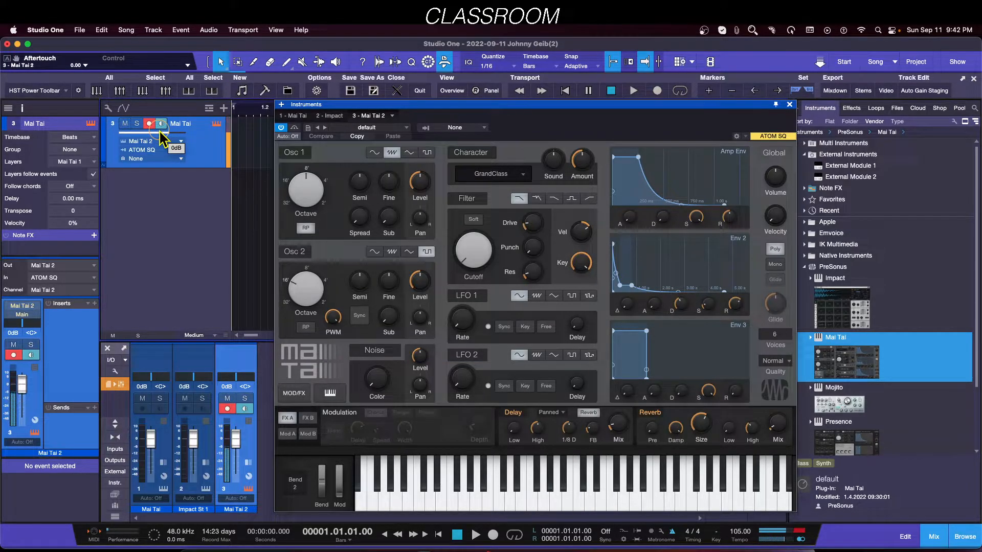
click(154, 150)
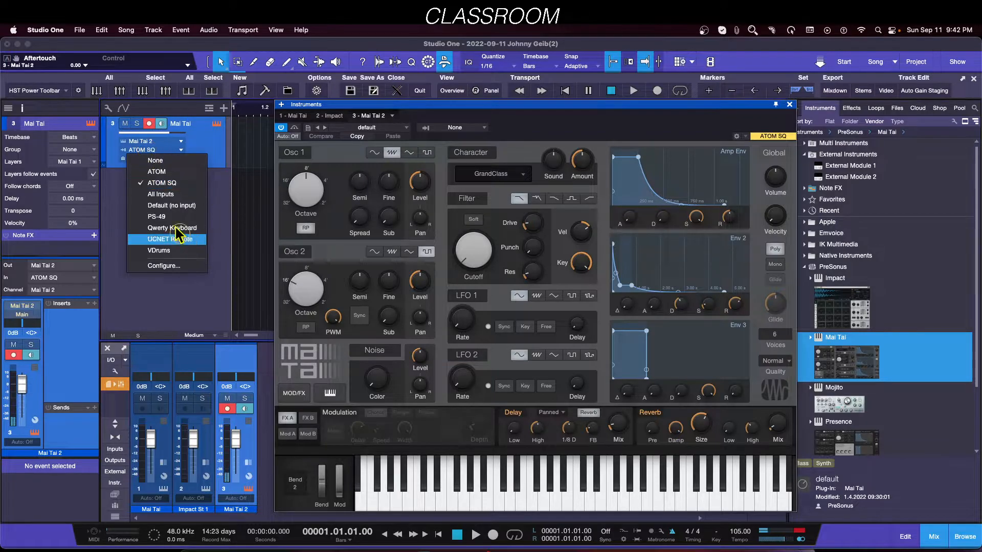
click(175, 205)
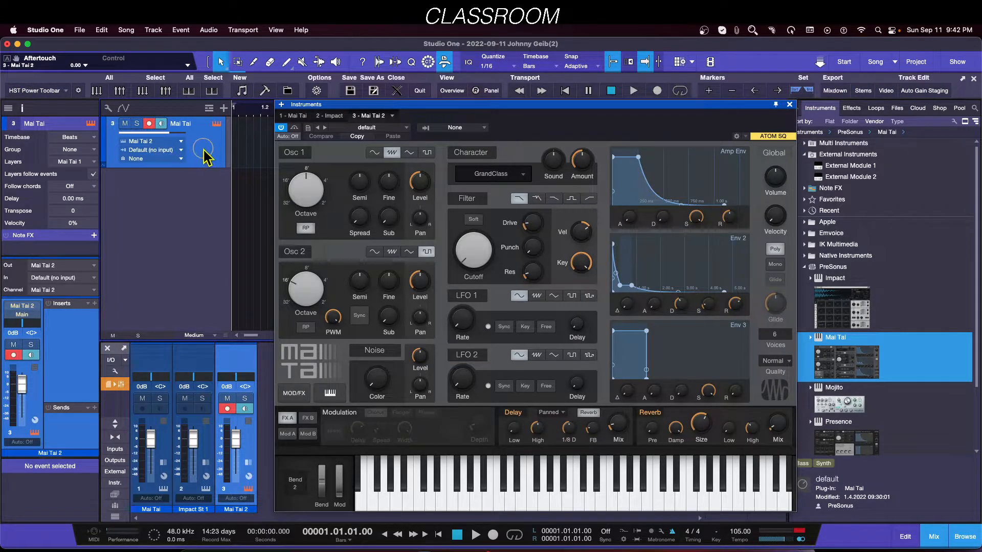
Step: Disarm the Mai Tai track and toggle the Instrument Input follows Selection option
click(149, 124)
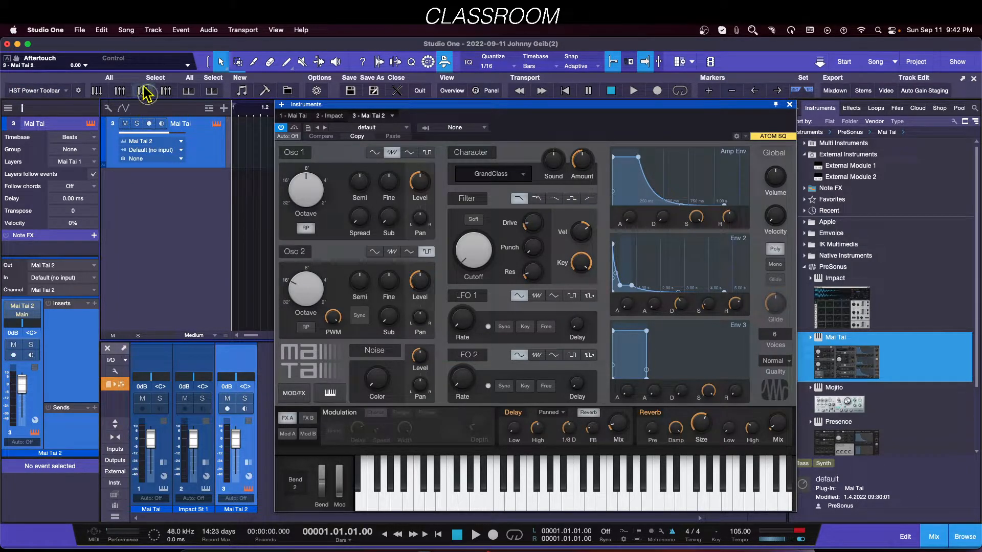
click(109, 108)
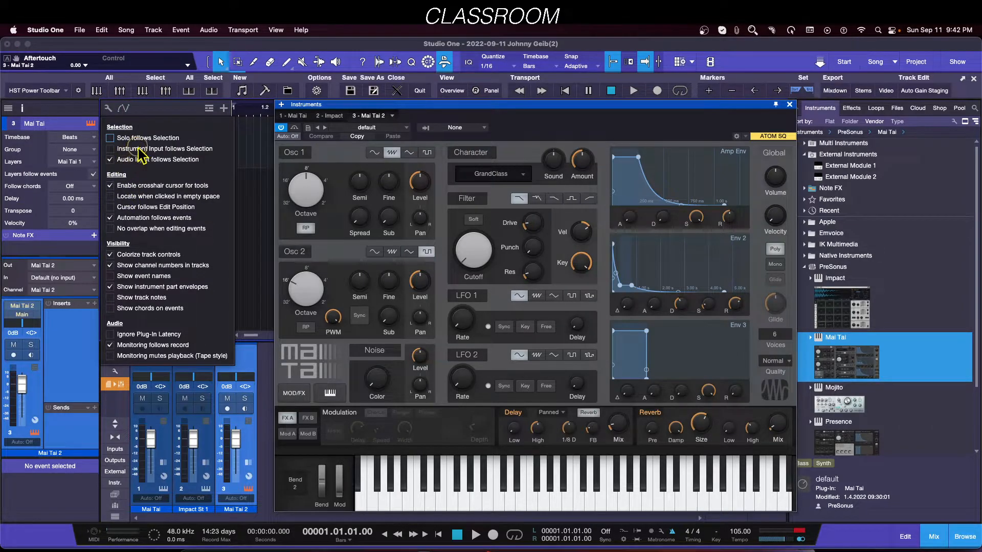
click(110, 149)
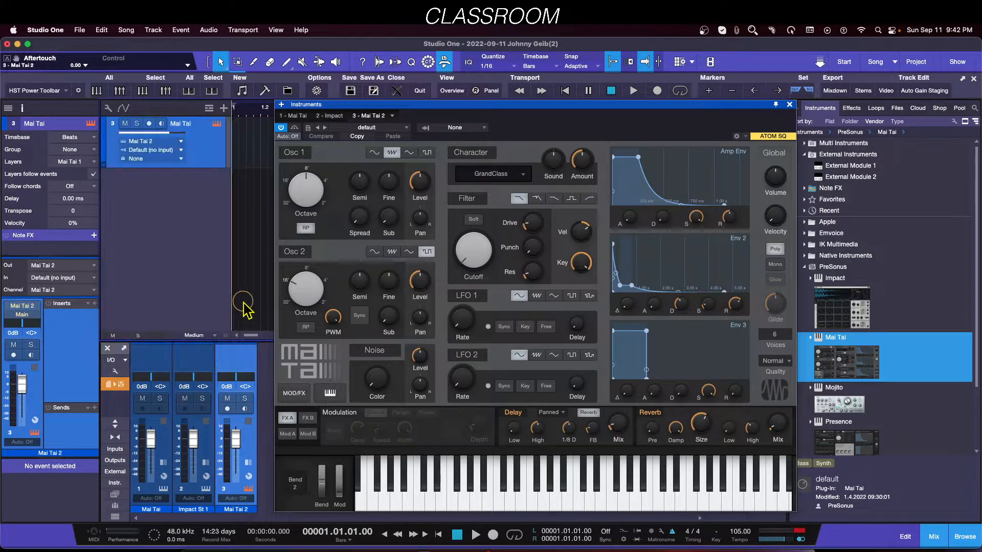
Step: Set the Mai Tai track's input to PS-49
right_click(200, 162)
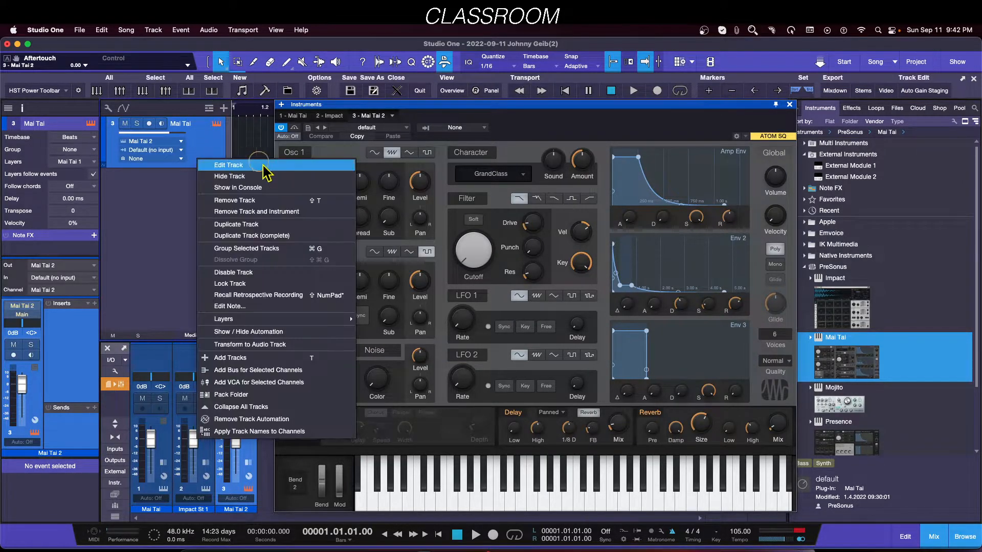
click(245, 212)
drag(887, 381, 177, 180)
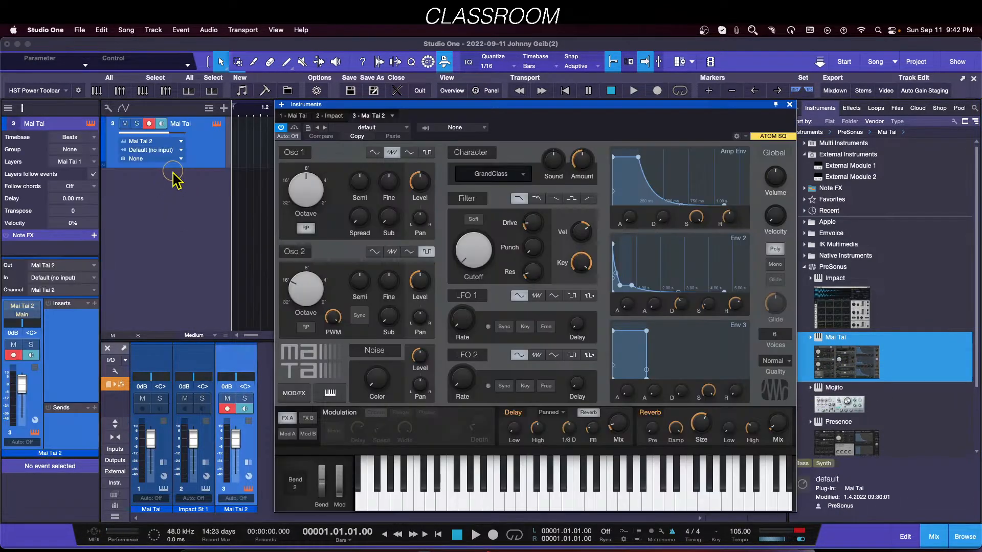
click(148, 151)
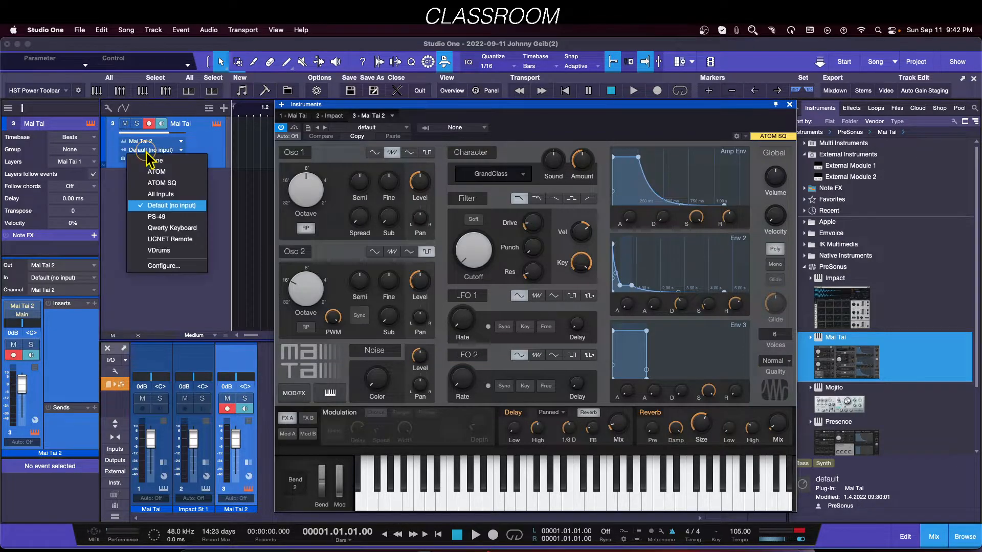
click(163, 217)
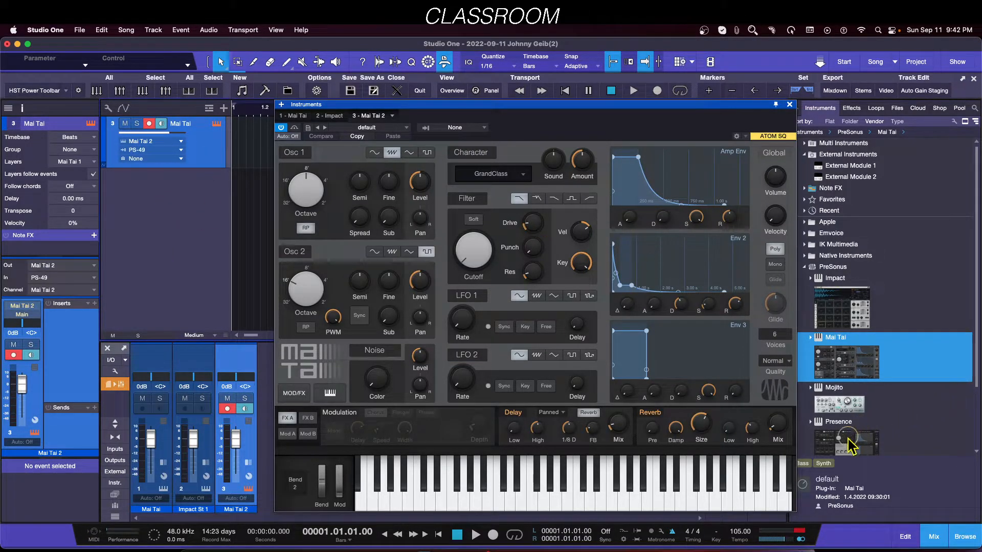
Step: Add a Presence instrument track from the browser and set its input to ATOM SQ
click(842, 445)
drag(844, 450, 149, 220)
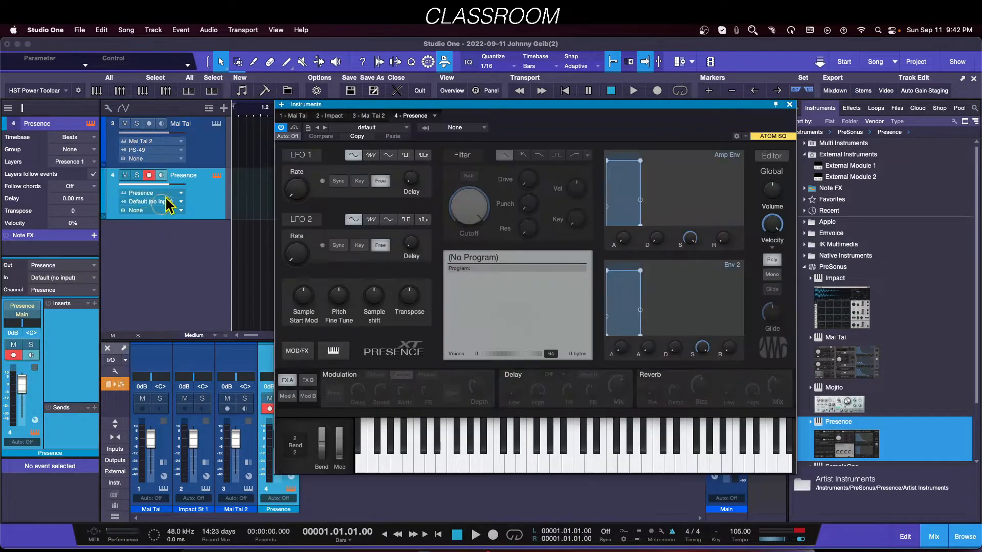
click(156, 202)
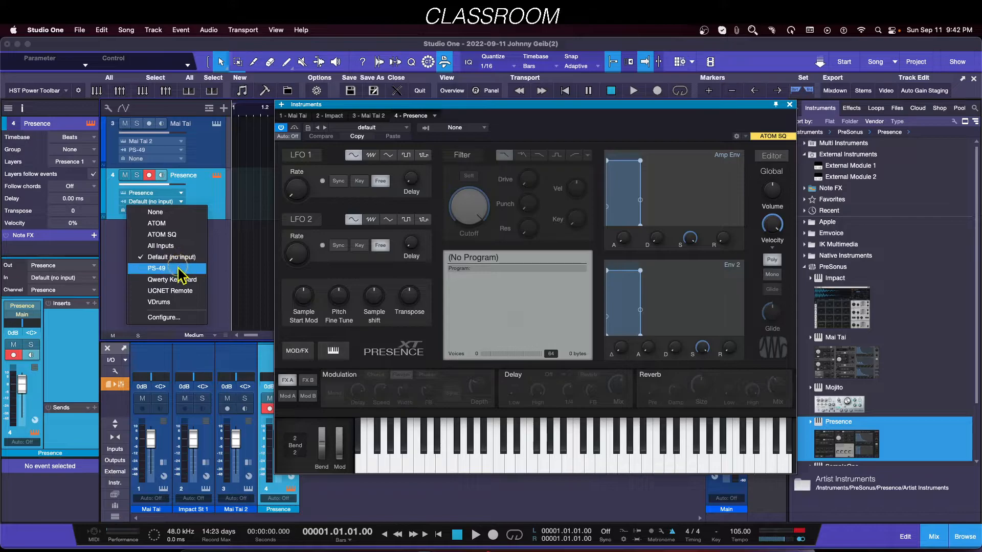
click(165, 236)
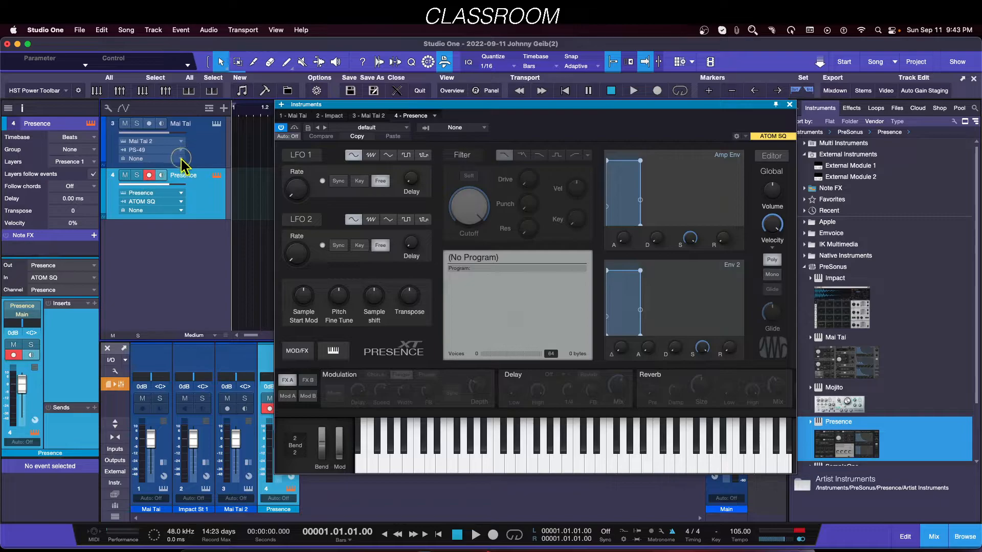
Step: Alternate selection between the Mai Tai and Presence tracks to compare their record arming, inputs and instrument assignment
click(207, 152)
click(207, 195)
click(201, 135)
click(209, 187)
click(205, 149)
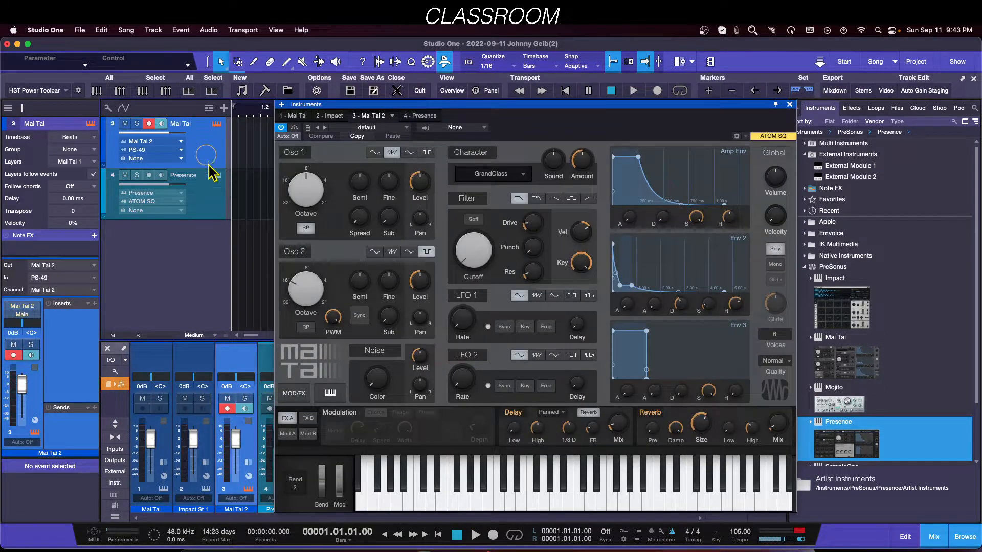
click(213, 197)
click(207, 164)
click(209, 205)
click(152, 141)
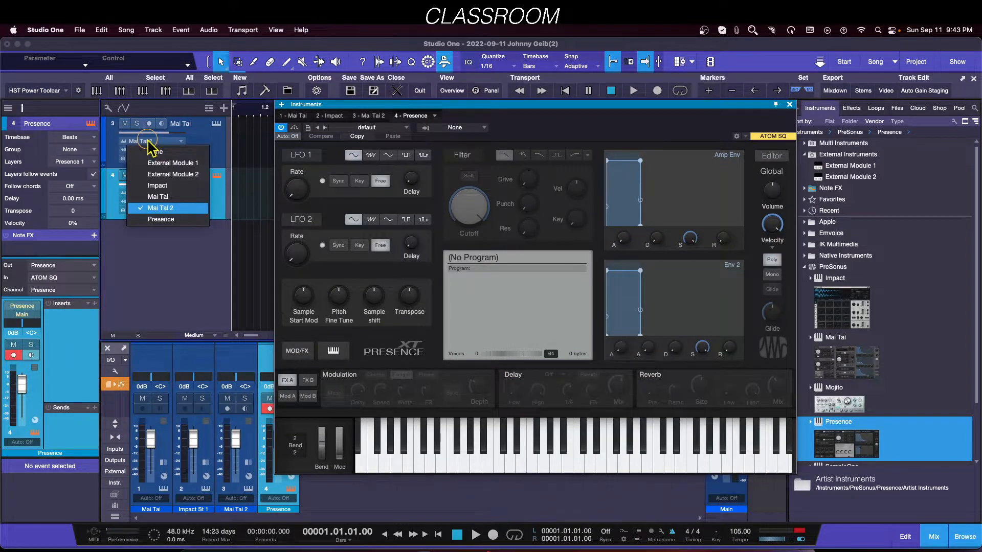
Step: Set the Mai Tai track's input to Default (no input)
click(209, 149)
click(159, 149)
click(158, 150)
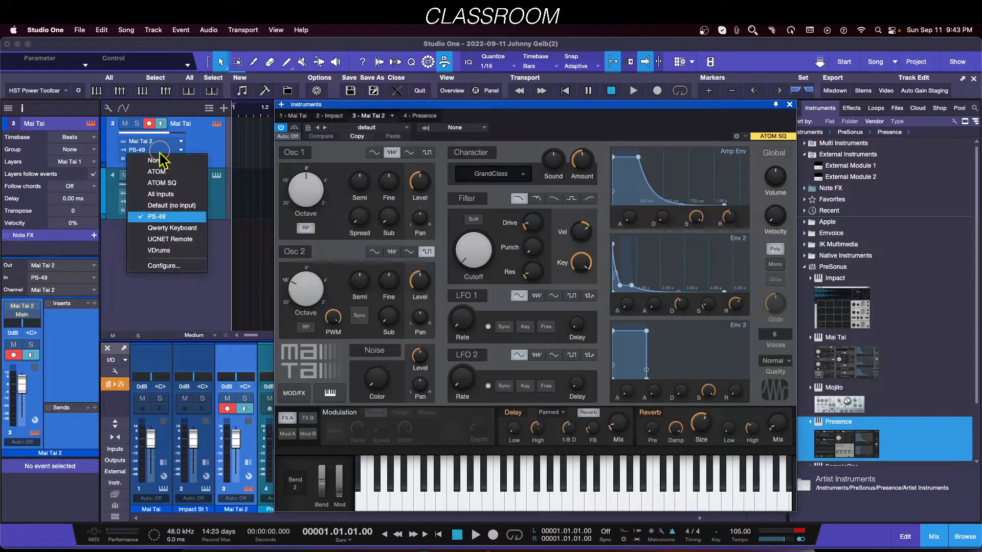
click(172, 205)
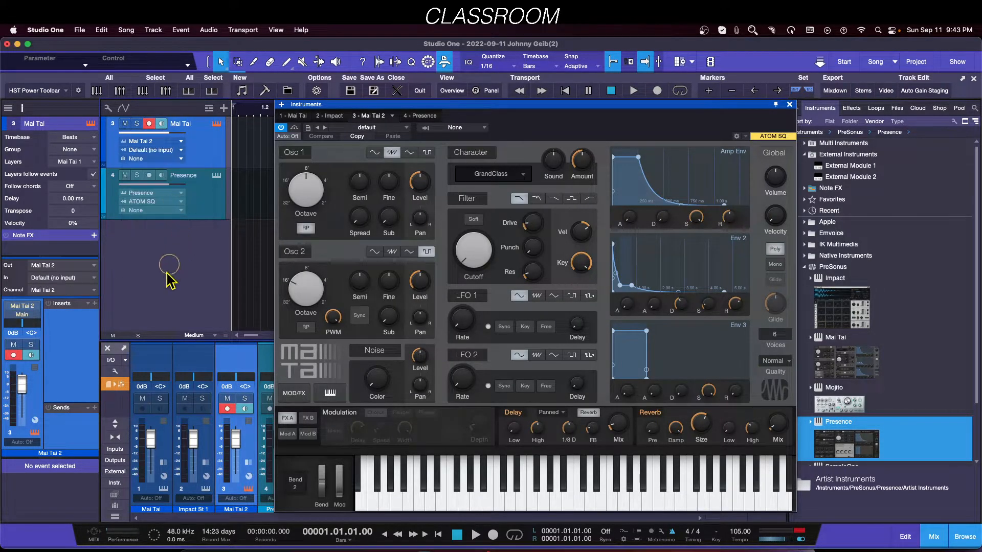
Step: Alternate selection between the Presence and Mai Tai tracks to compare how record arming follows the selected track
click(204, 177)
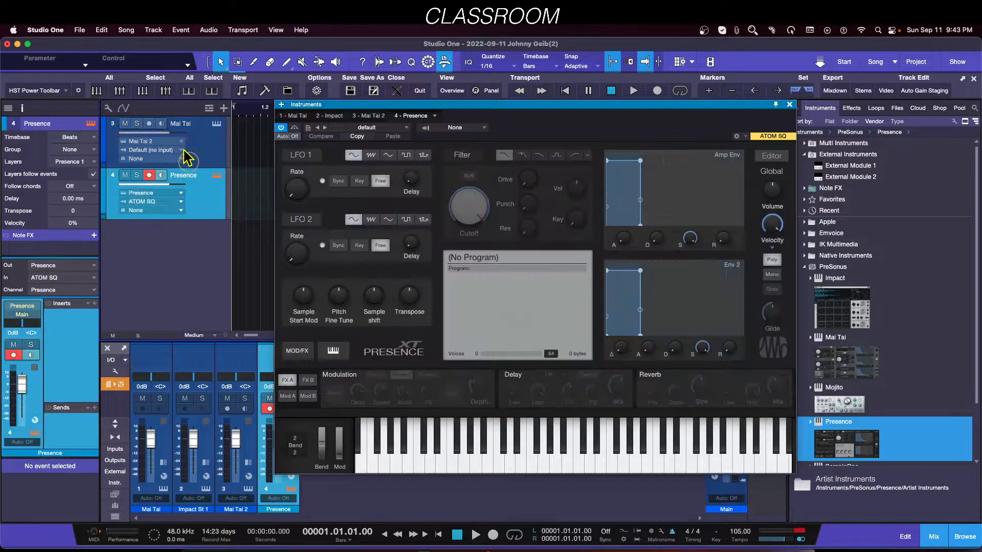
click(208, 157)
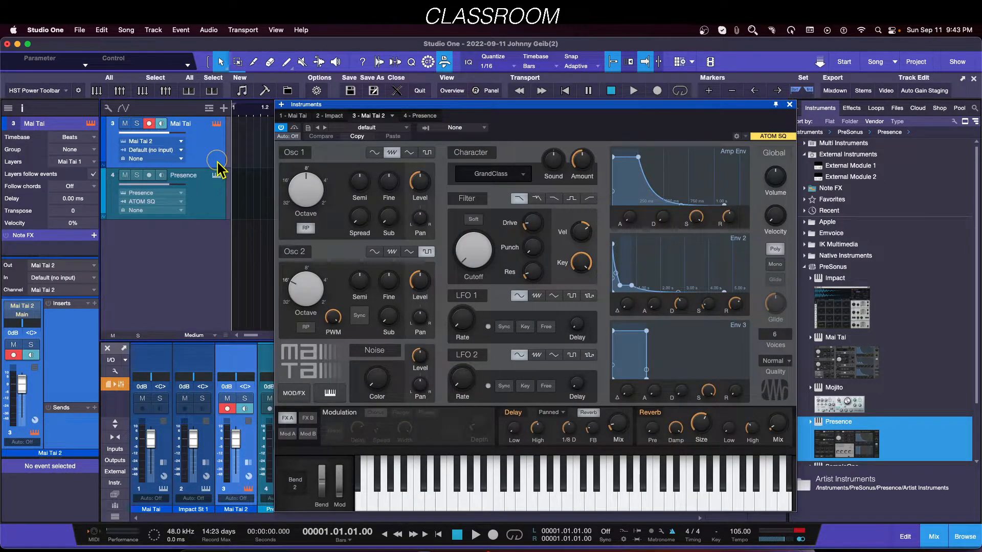
click(214, 210)
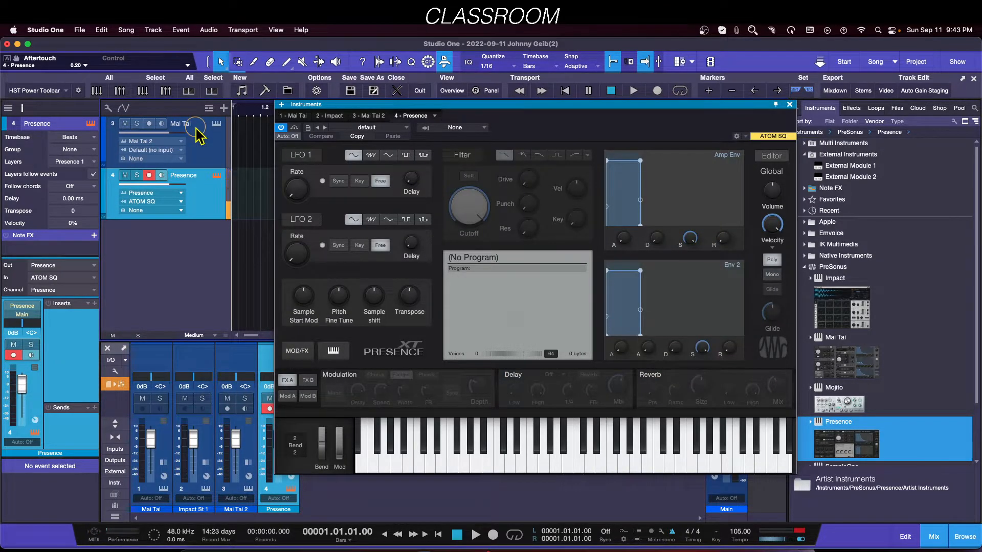
click(202, 156)
click(211, 205)
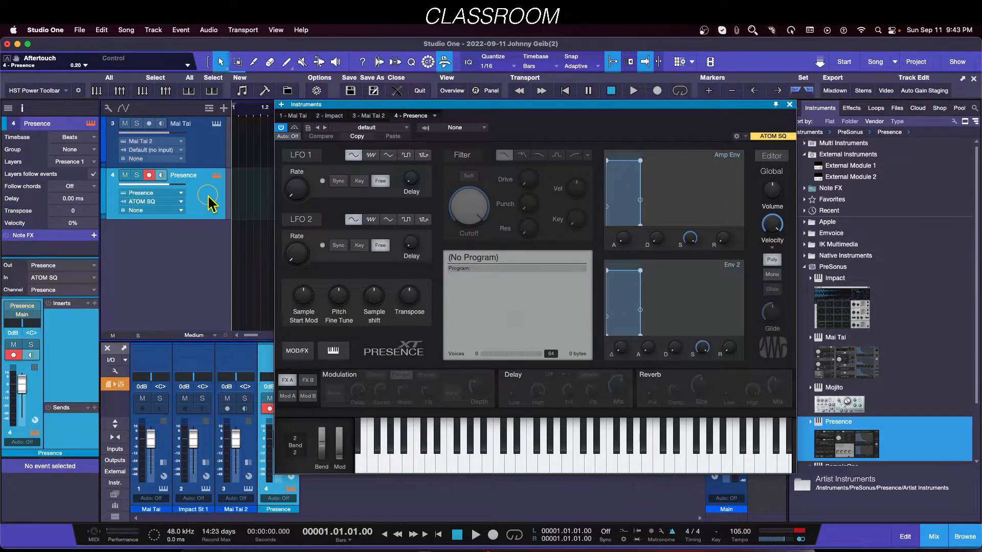
Step: Turn off Instrument Input follows Selection and compare record arming while selecting each track
click(108, 108)
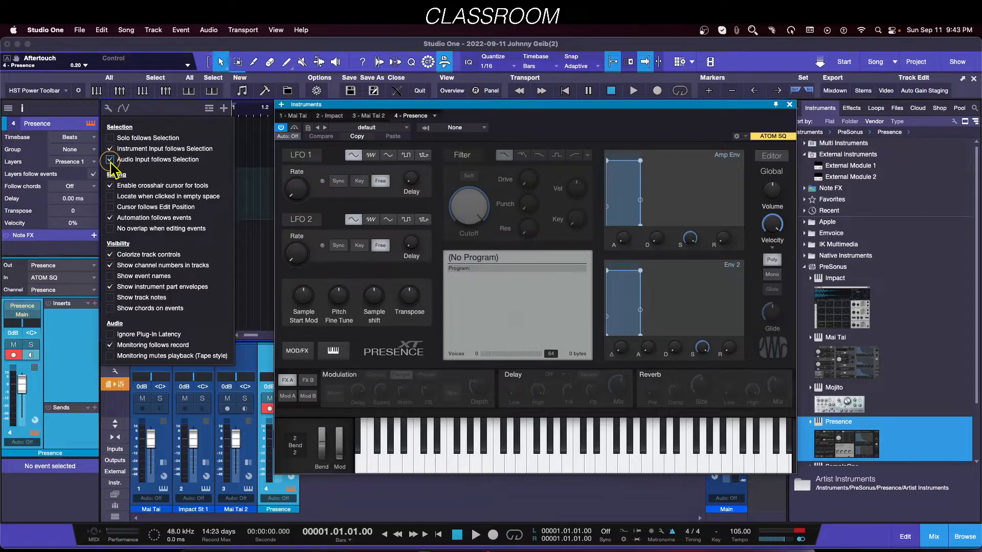
click(243, 193)
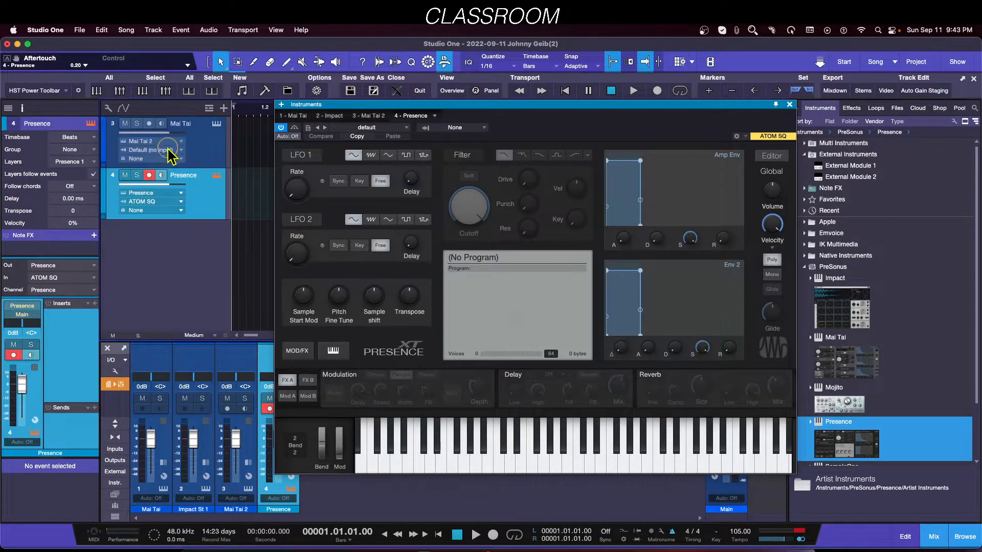
click(149, 175)
click(199, 146)
click(194, 197)
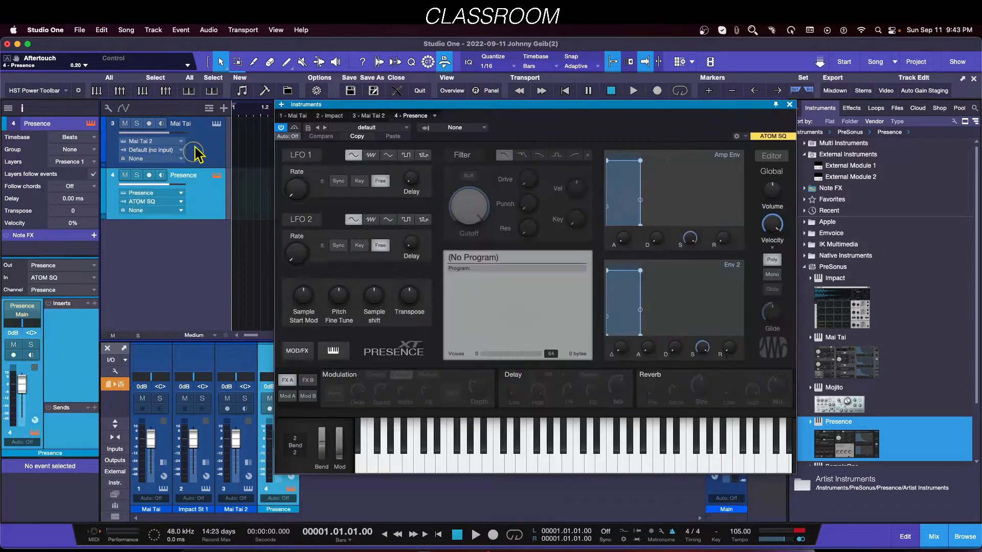
Step: Turn Instrument Input follows Selection back on and alternate selection between the Mai Tai and Presence tracks
click(108, 108)
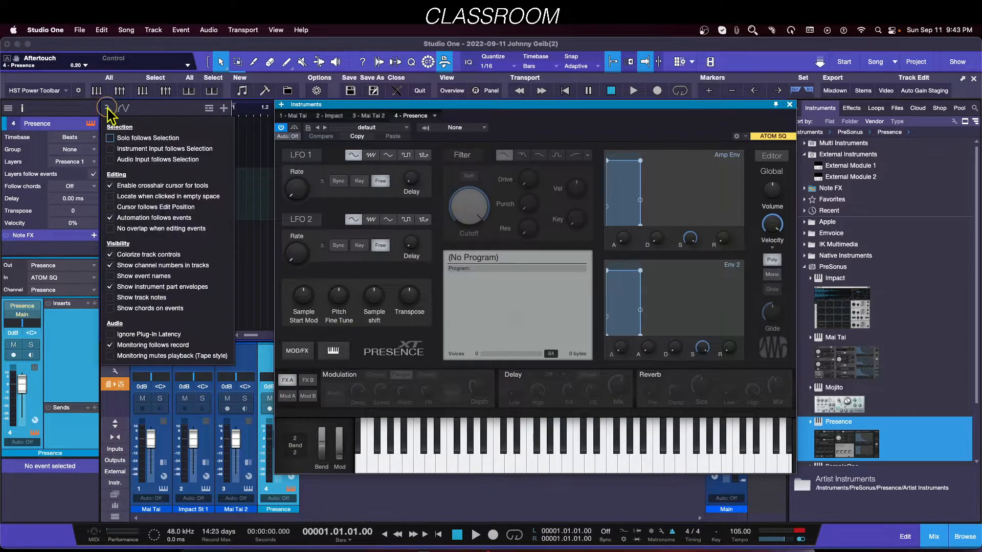
click(247, 182)
click(199, 162)
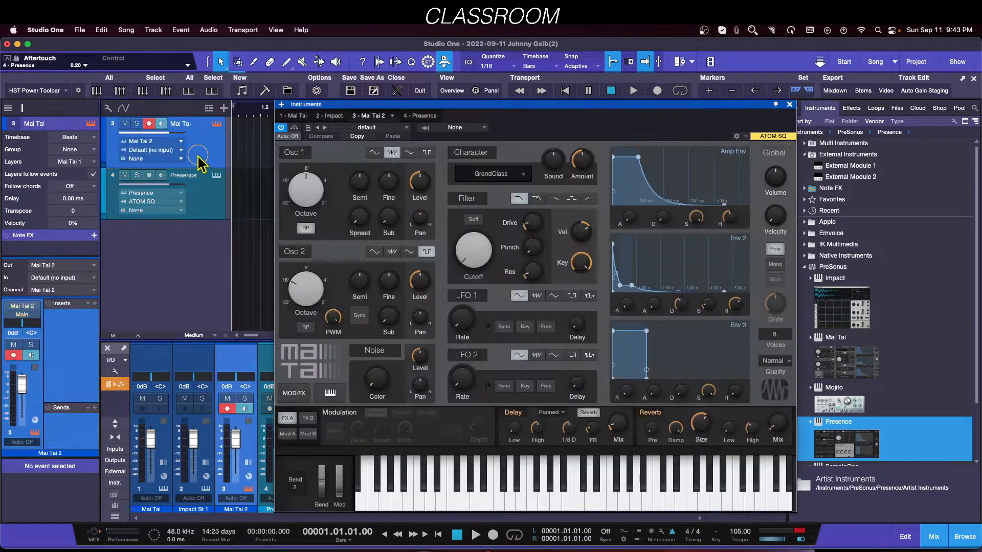
click(197, 181)
click(203, 141)
click(208, 194)
click(204, 154)
Step: Open the External Devices preferences and inspect the Default (no input) device's settings
click(49, 30)
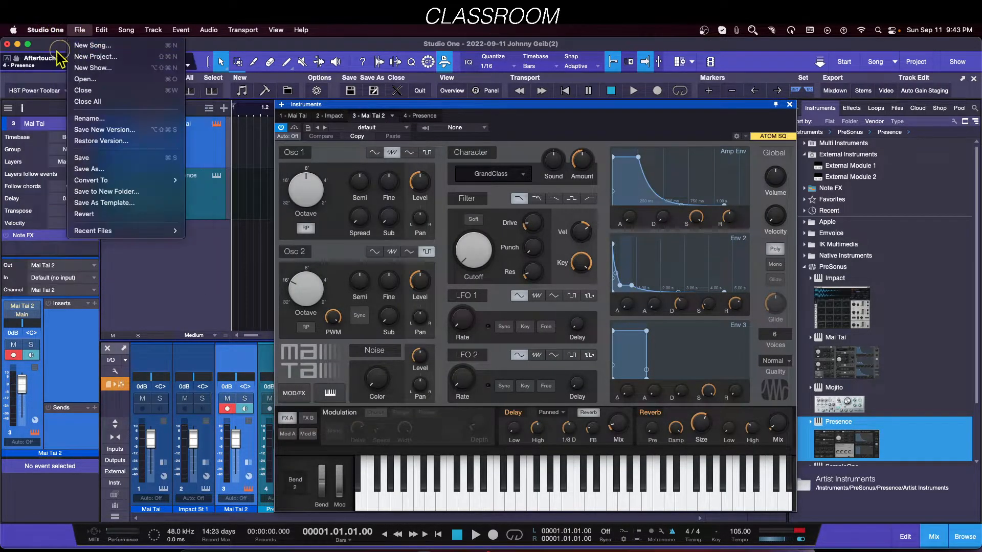
click(46, 62)
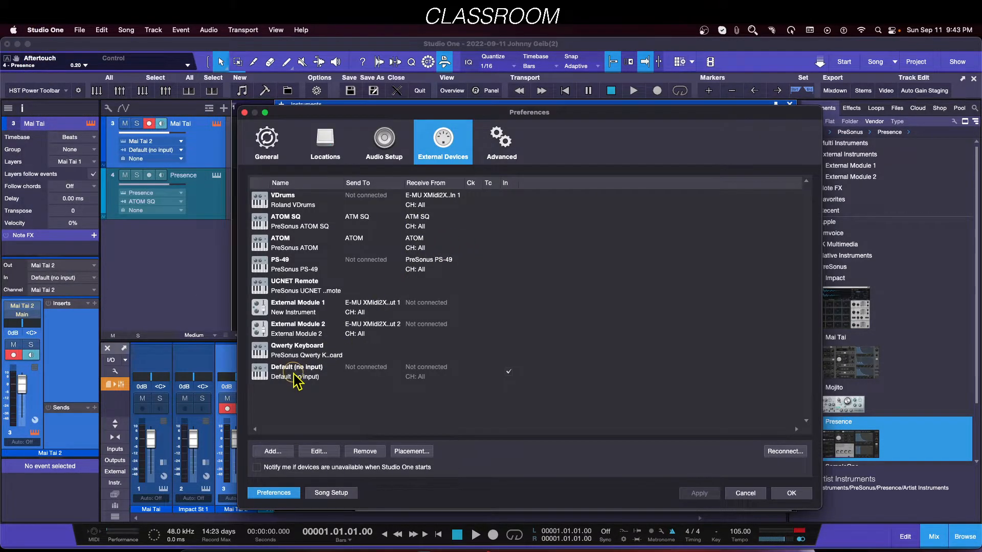
click(287, 374)
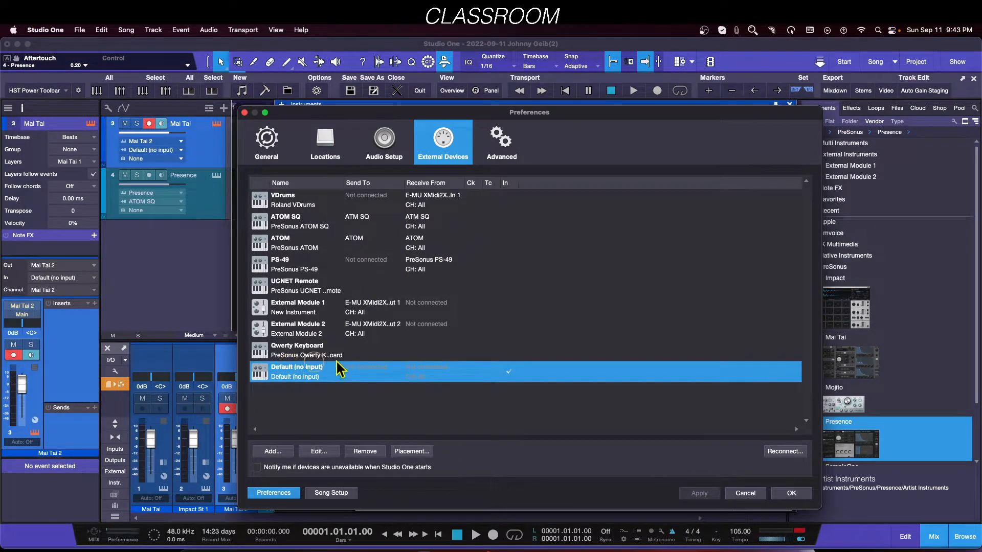
double_click(287, 374)
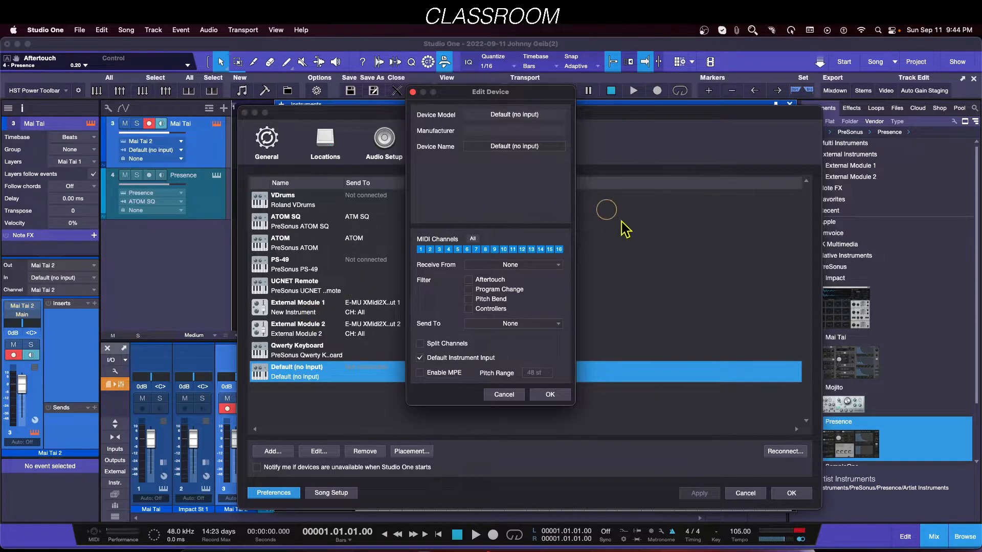
click(515, 395)
Step: Toggle Default Instrument Input in the PS-49 device's settings and cancel the edit
double_click(306, 271)
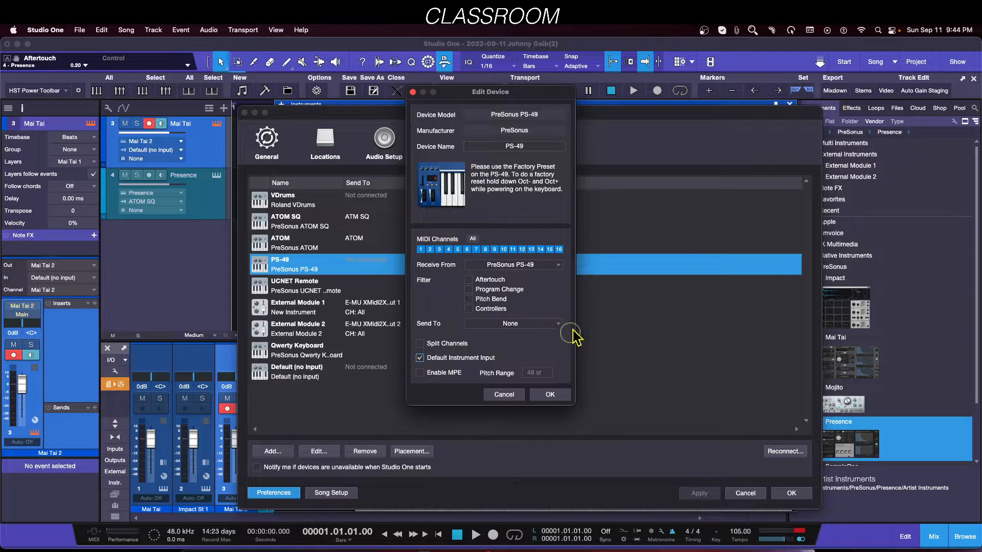
click(419, 359)
click(514, 395)
click(571, 350)
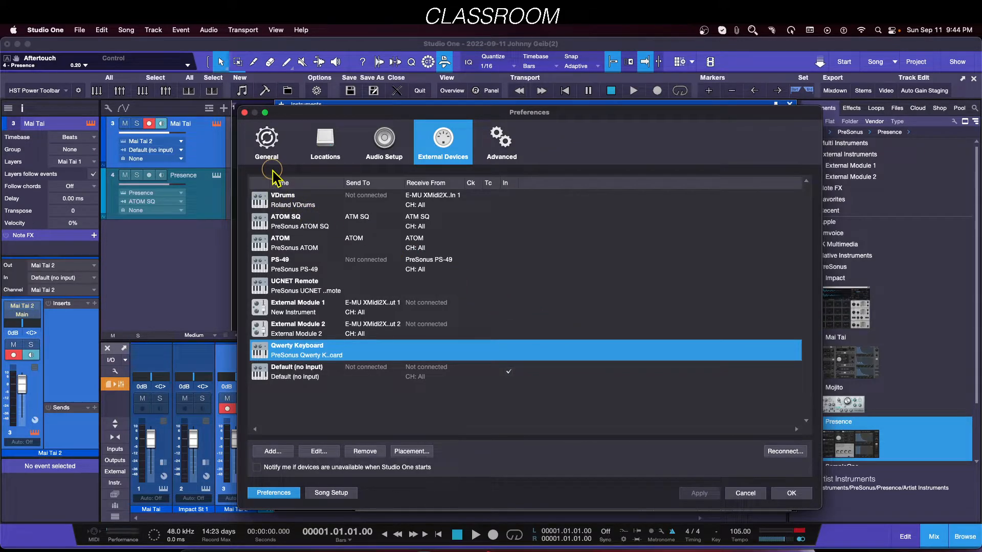
Step: Close the Preferences and instrument editor windows and select the Presence track
click(244, 112)
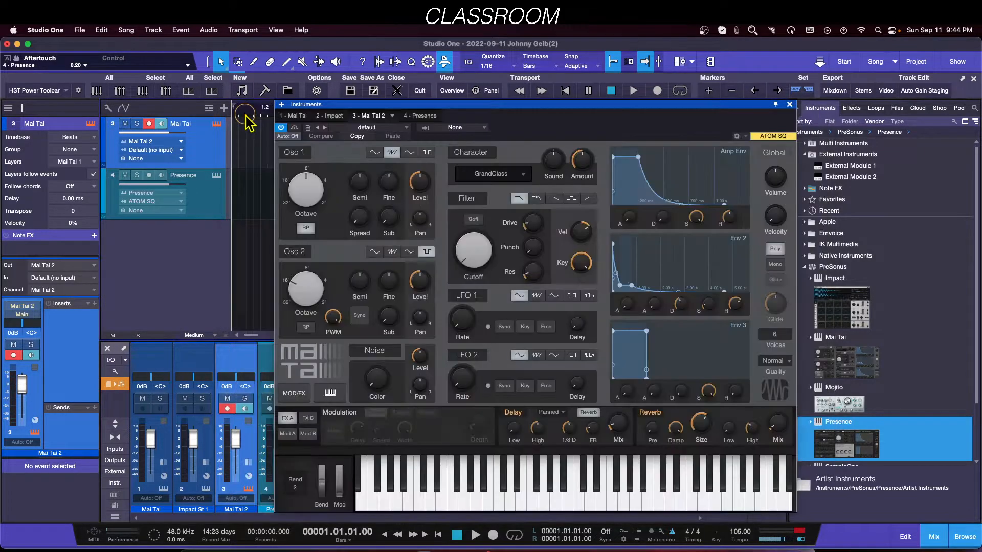
click(790, 105)
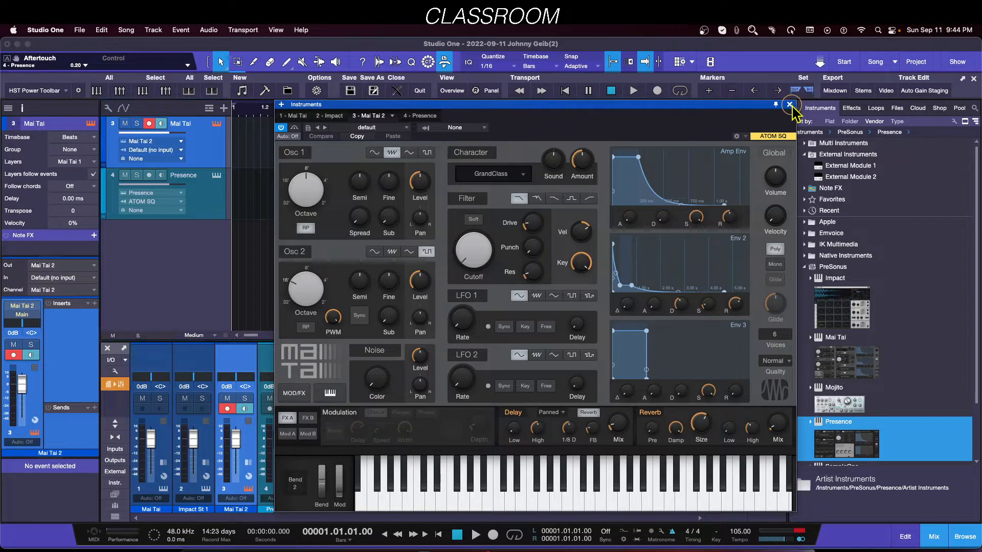
click(215, 173)
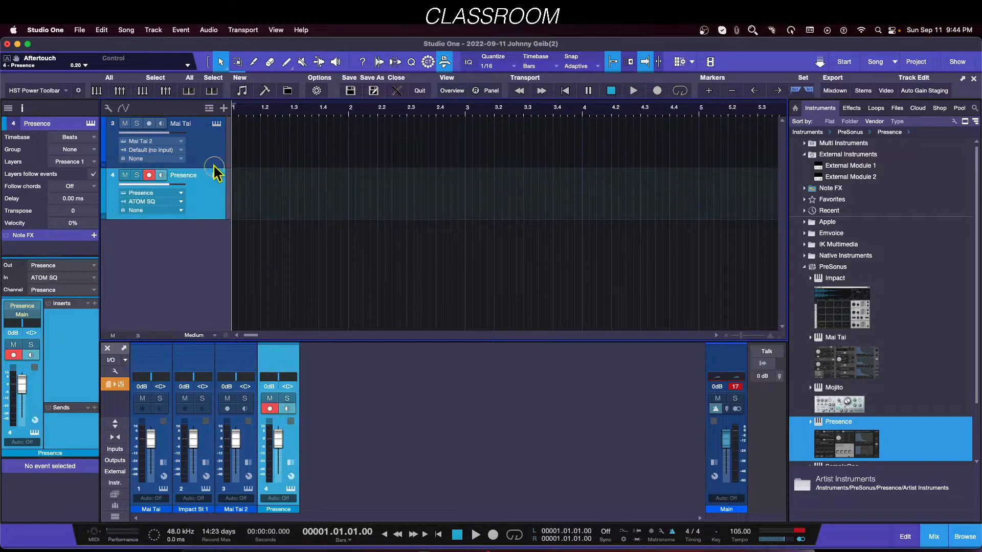